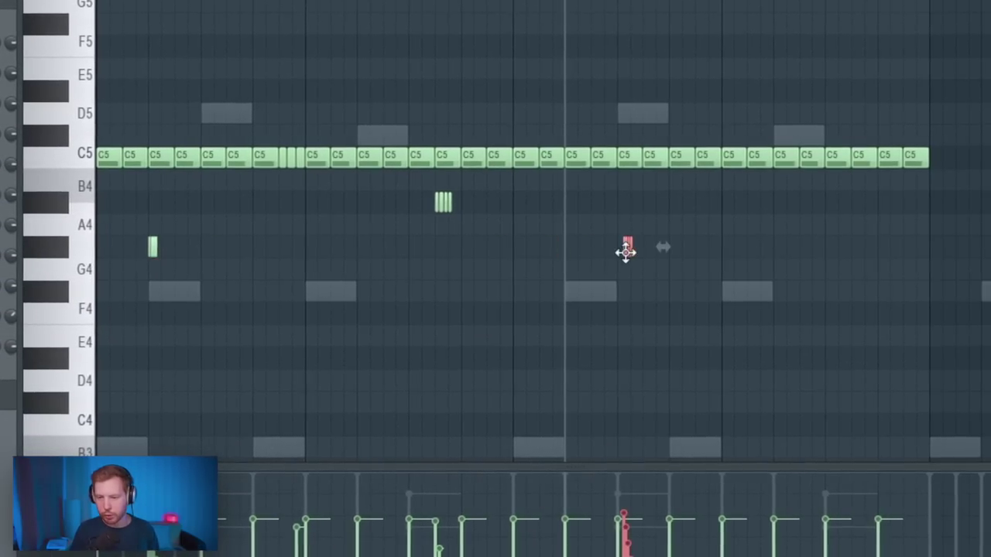
Shape the velocities of the selected four-note C5 roll in the hi-hat pattern
{"action": "scroll", "coordinate": [726, 327], "scroll_direction": "up", "scroll_amount": 3, "text": "ctrl"}
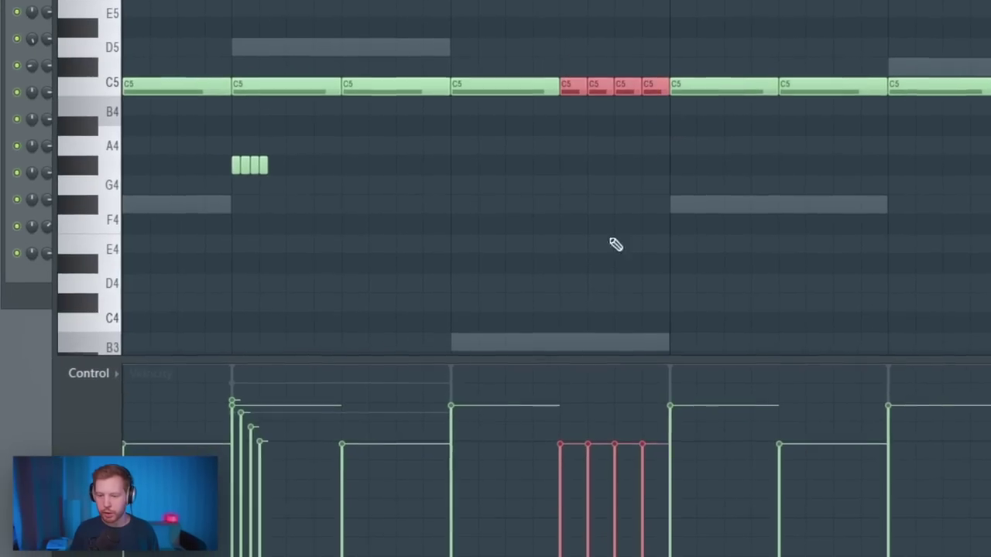
{"action": "left_click_drag", "start_coordinate": [576, 556], "coordinate": [693, 556]}
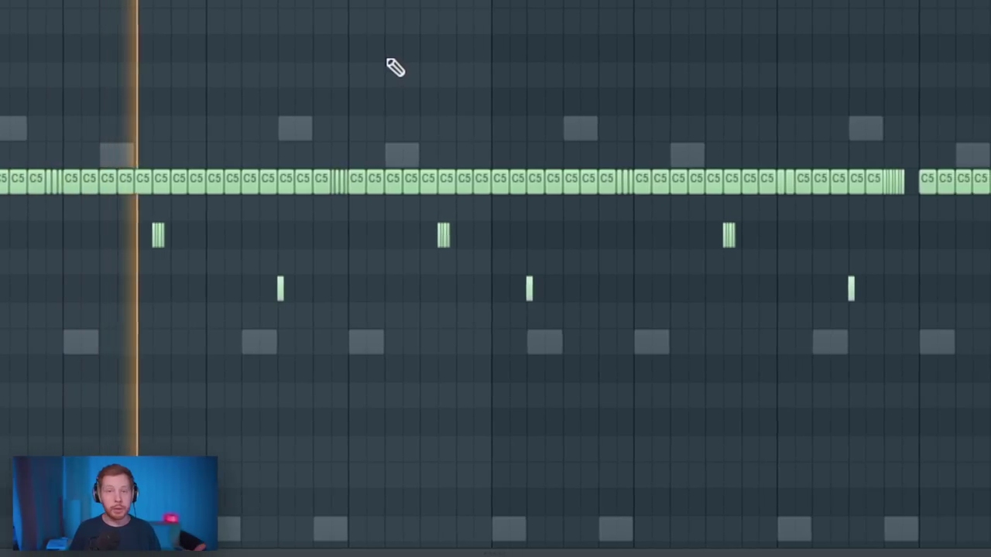
{"action": "left_click_drag", "start_coordinate": [980, 91], "coordinate": [0, 441]}
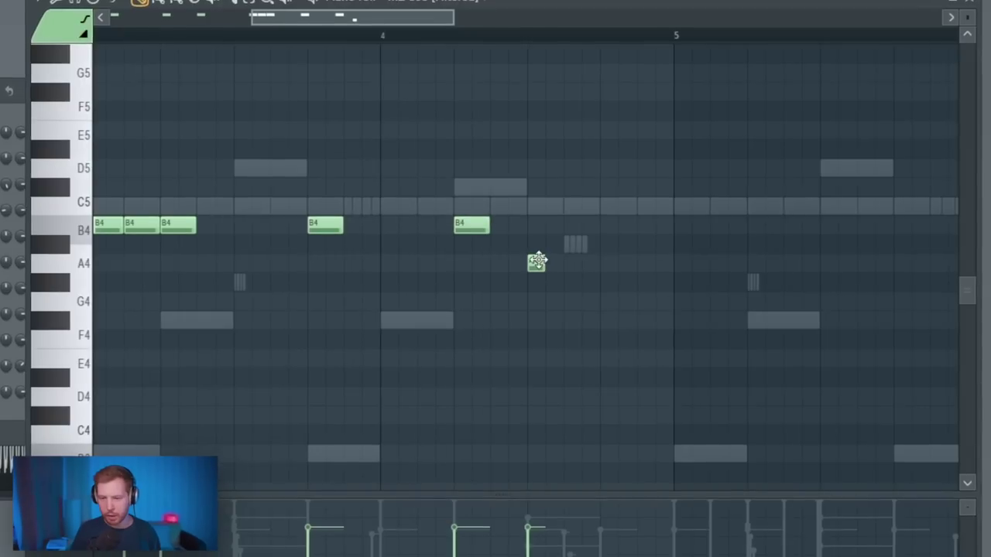
Adjust the properties of the short A4 note in the middle of bar 4 of the 808 pattern
{"action": "double_click", "coordinate": [537, 262]}
{"action": "left_click", "coordinate": [422, 460]}
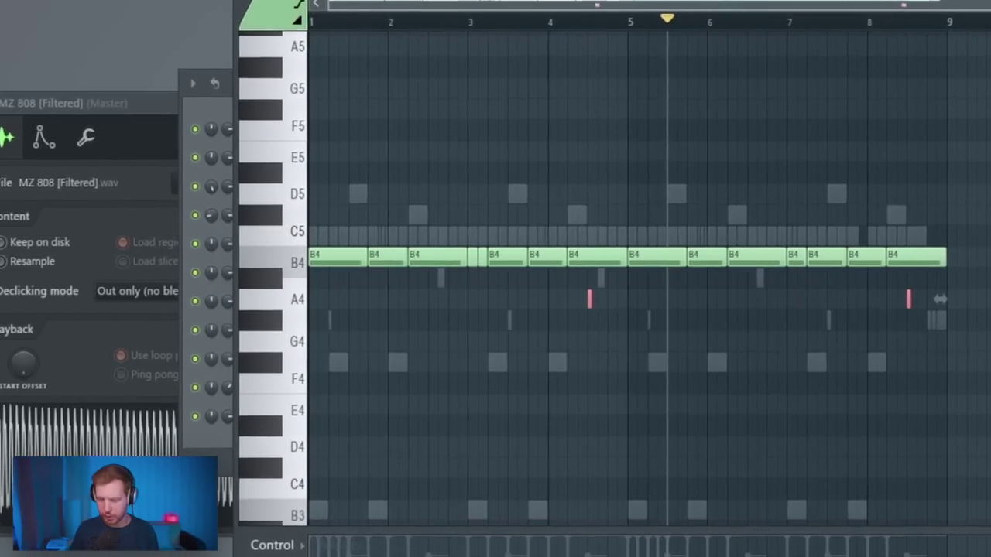
Delete the two selected short A4 notes and transpose the remaining B4 notes up one semitone to C5 for the kick
{"action": "key", "text": "Delete"}
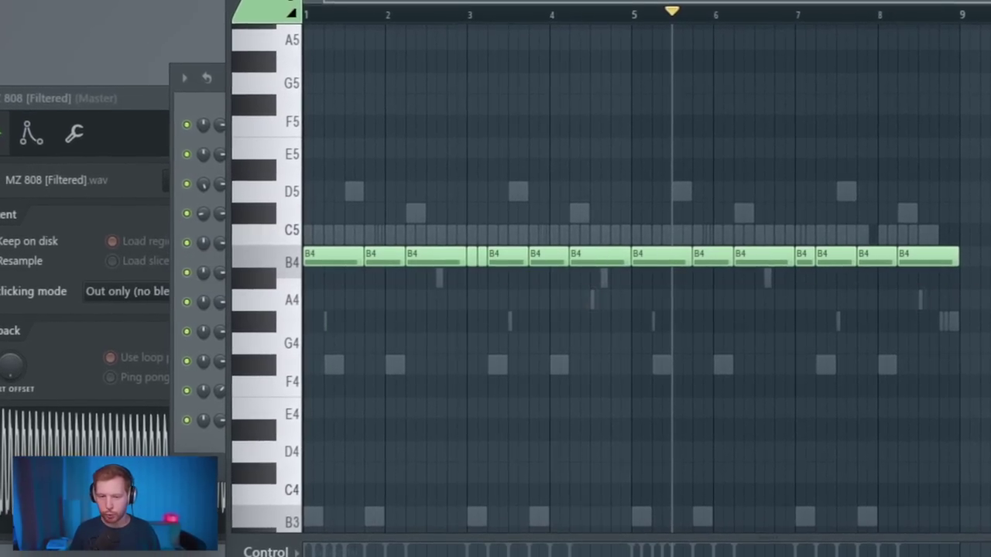
{"action": "key", "text": "shift+Up"}
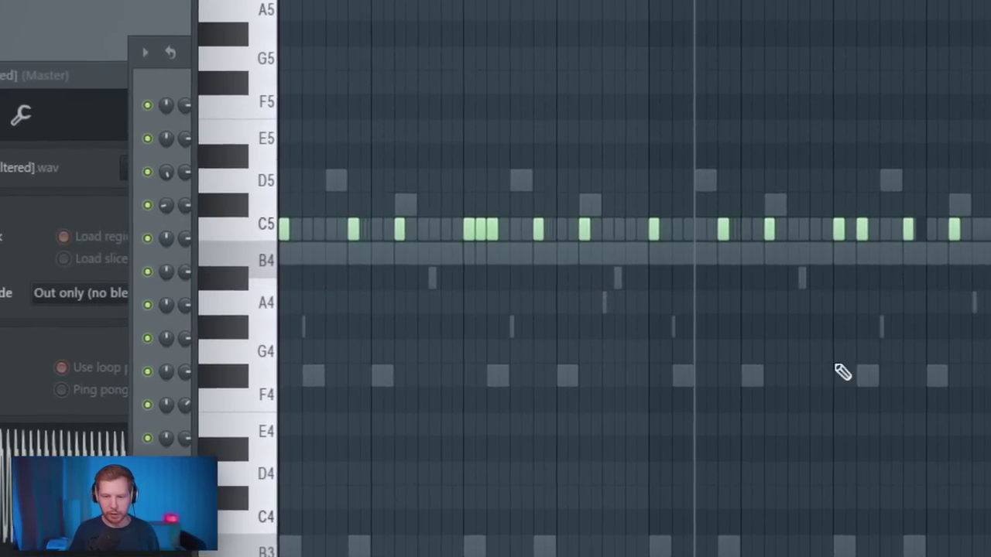
{"action": "key", "text": "space"}
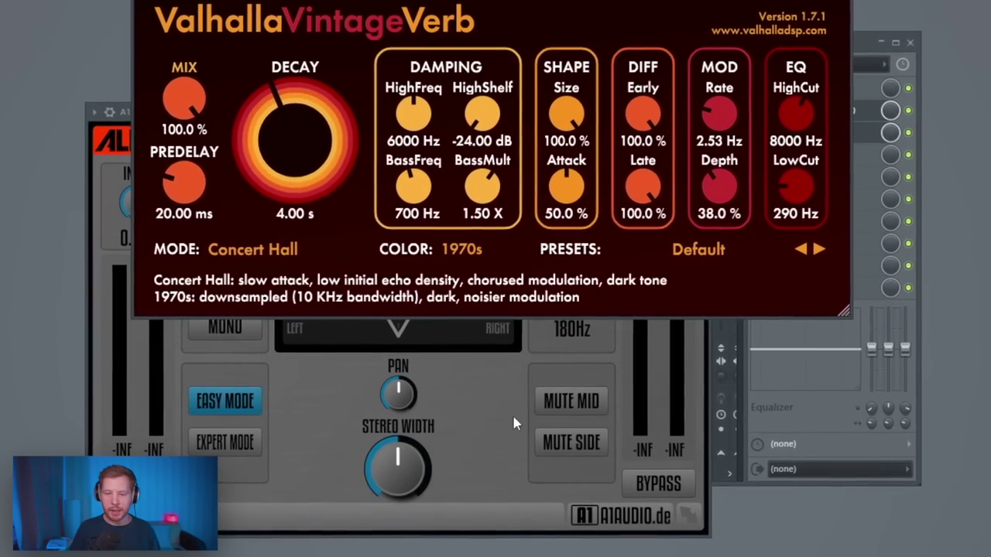
Increase the stereo width in A1StereoControl on the RVR reverb track
{"action": "left_click", "coordinate": [512, 412]}
{"action": "left_click_drag", "start_coordinate": [374, 474], "coordinate": [375, 458]}
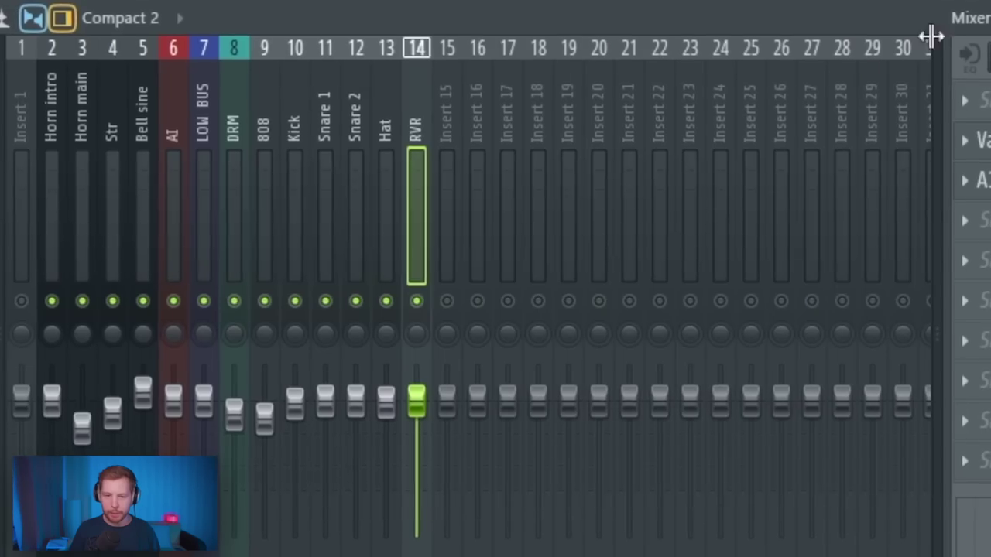
Load Little Radiator in slot 3 of the 808 mixer track and adjust its Heat and Mix during playback
{"action": "left_click", "coordinate": [328, 117]}
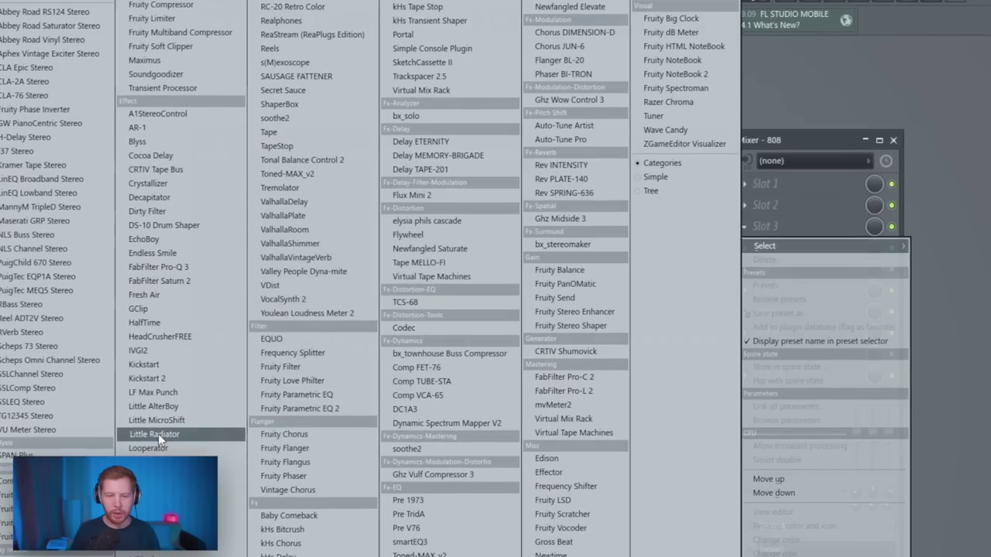
{"action": "left_click", "coordinate": [157, 433]}
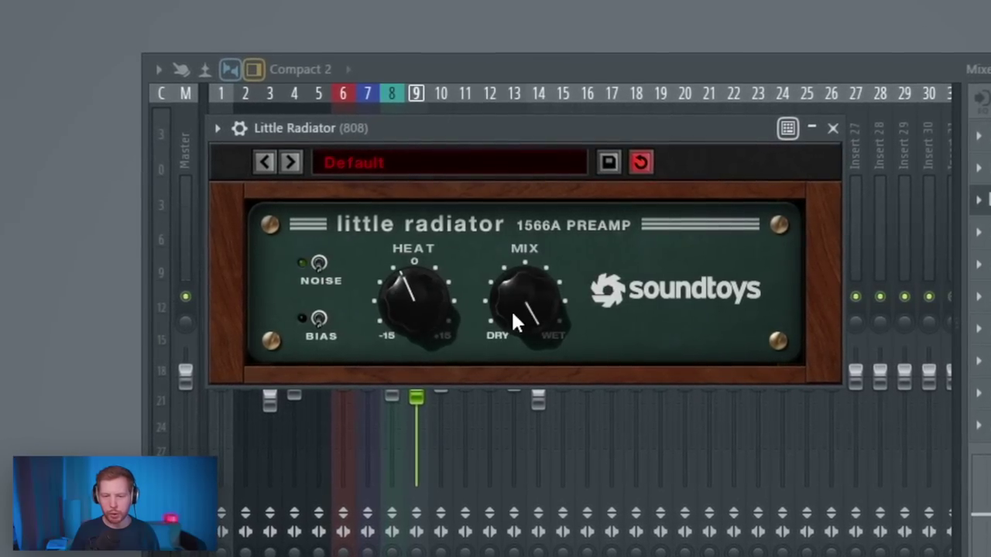
{"action": "left_click_drag", "start_coordinate": [513, 312], "coordinate": [540, 393]}
{"action": "key", "text": "space"}
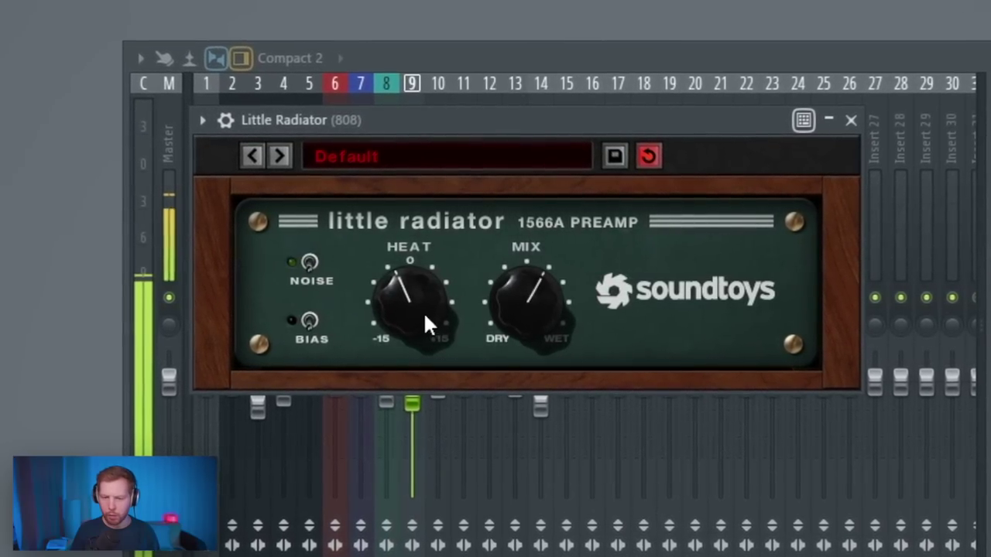
{"action": "mouse_move", "coordinate": [424, 311]}
{"action": "left_mouse_down"}
{"action": "mouse_move", "coordinate": [420, 229]}
{"action": "mouse_move", "coordinate": [427, 322]}
{"action": "left_mouse_up"}
{"action": "left_click_drag", "start_coordinate": [527, 314], "coordinate": [529, 329]}
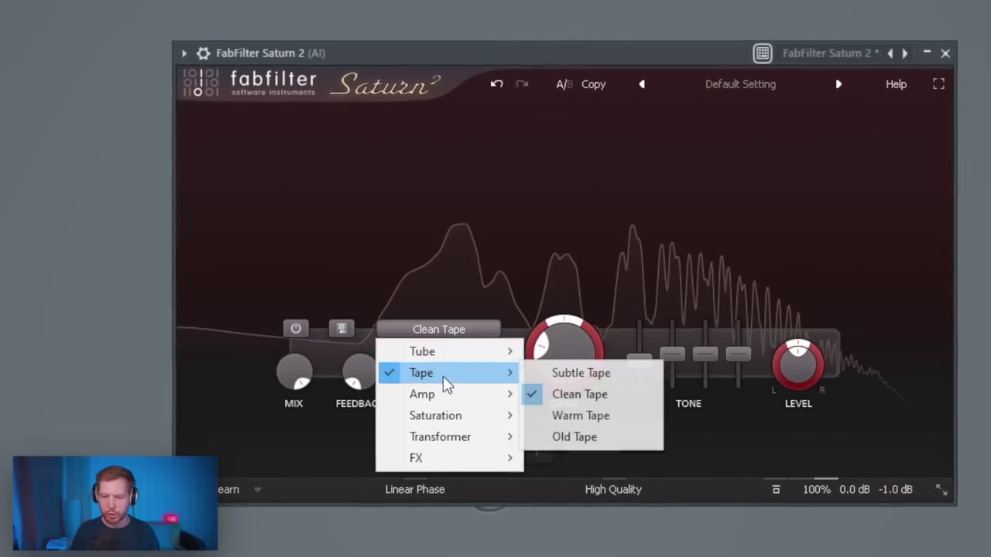
Set Saturn 2 on the AI track to Clean Tape and the stereo width in A1StereoControl to about 115%
{"action": "left_click", "coordinate": [582, 395]}
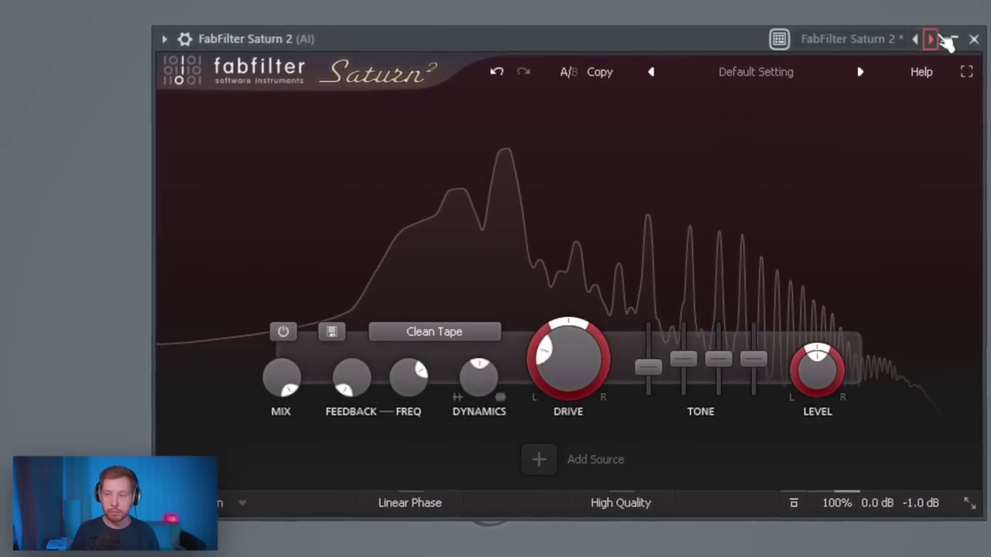
{"action": "left_click", "coordinate": [970, 40]}
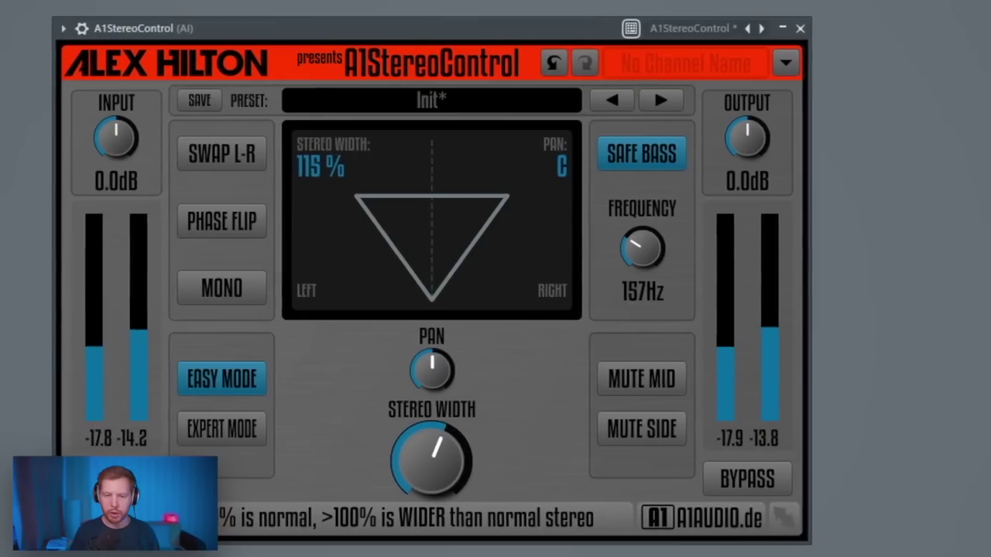
{"action": "left_click_drag", "start_coordinate": [441, 473], "coordinate": [441, 471]}
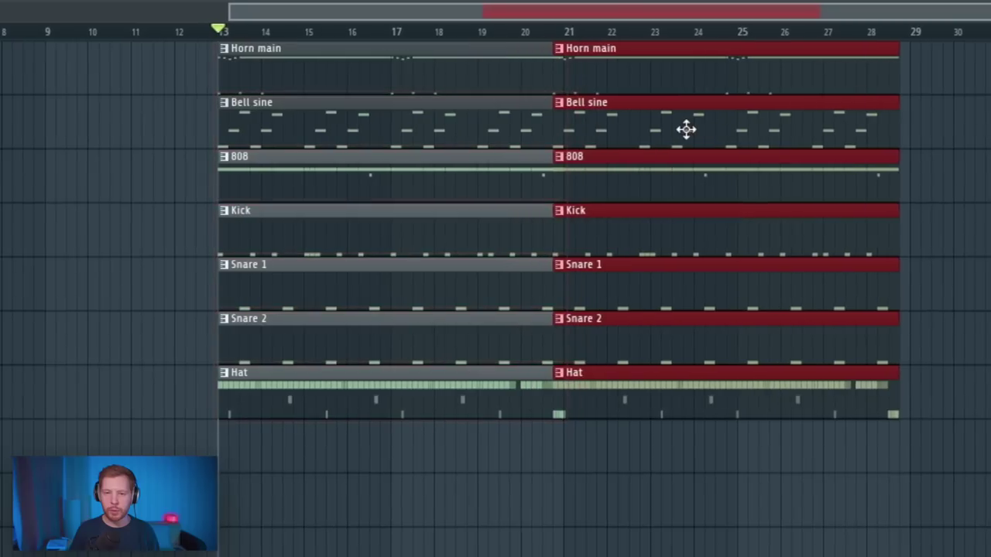
Play the duplicated arrangement and make the Horn main clip at bar 21 unique
{"action": "key", "text": "space"}
{"action": "left_click", "coordinate": [778, 478]}
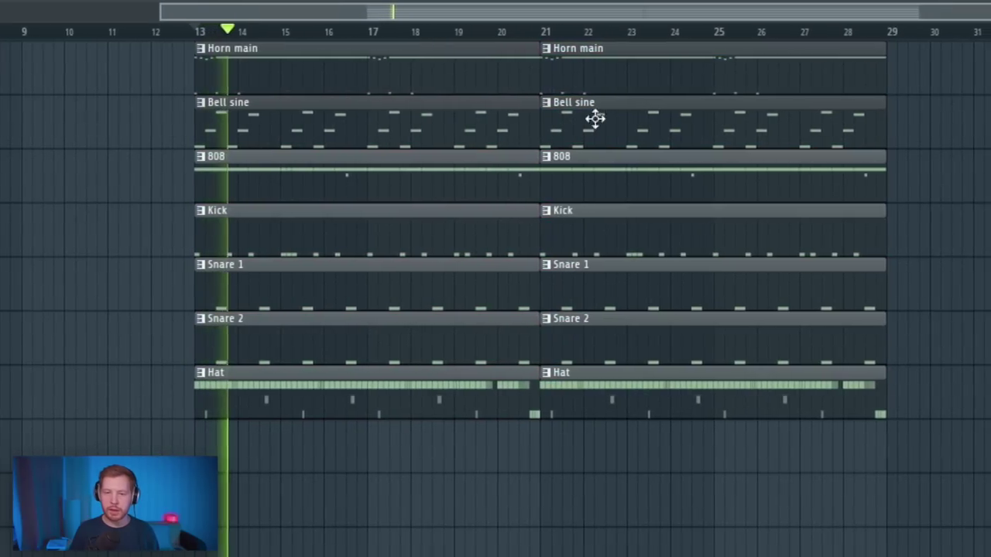
{"action": "left_click", "coordinate": [553, 49]}
{"action": "left_click", "coordinate": [581, 175]}
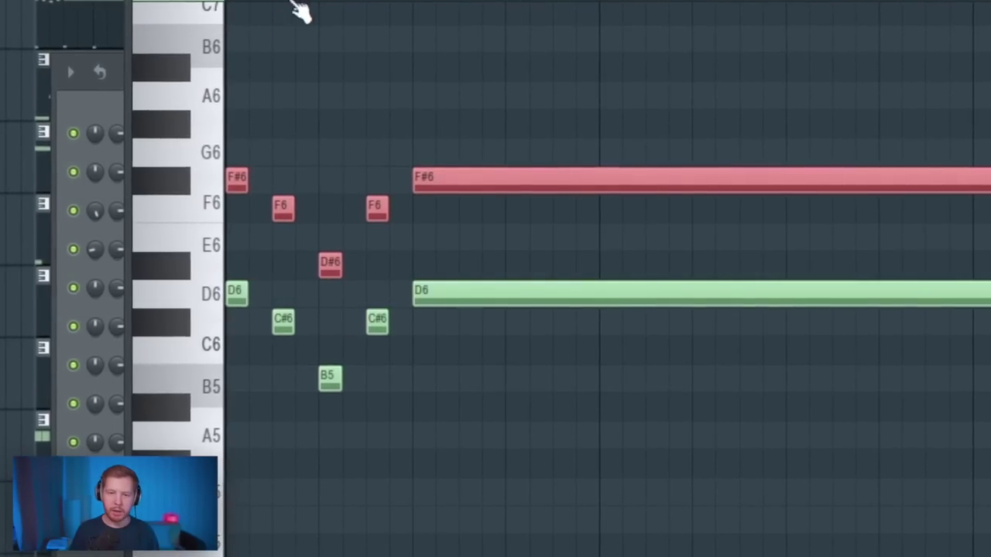
Lower the short F6, D#6 and F6 harmony notes in the Horn main #2 pattern by one semitone
{"action": "key", "text": "space"}
{"action": "key", "text": "space"}
{"action": "scroll", "coordinate": [271, 120], "scroll_direction": "up", "scroll_amount": 2}
{"action": "left_click_drag", "start_coordinate": [275, 127], "coordinate": [517, 270]}
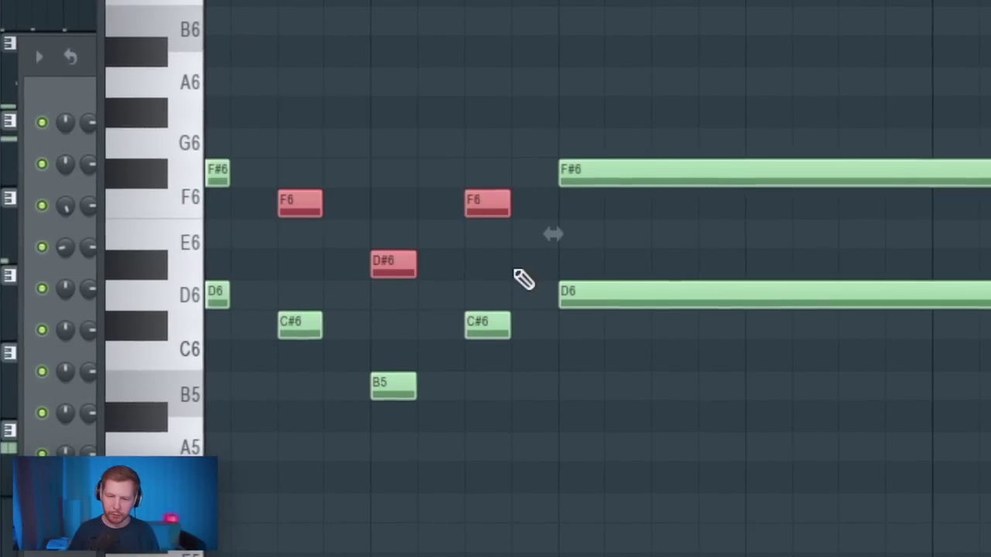
{"action": "key", "text": "shift+Down"}
{"action": "key", "text": "space"}
{"action": "scroll", "coordinate": [556, 263], "scroll_direction": "down", "scroll_amount": 4}
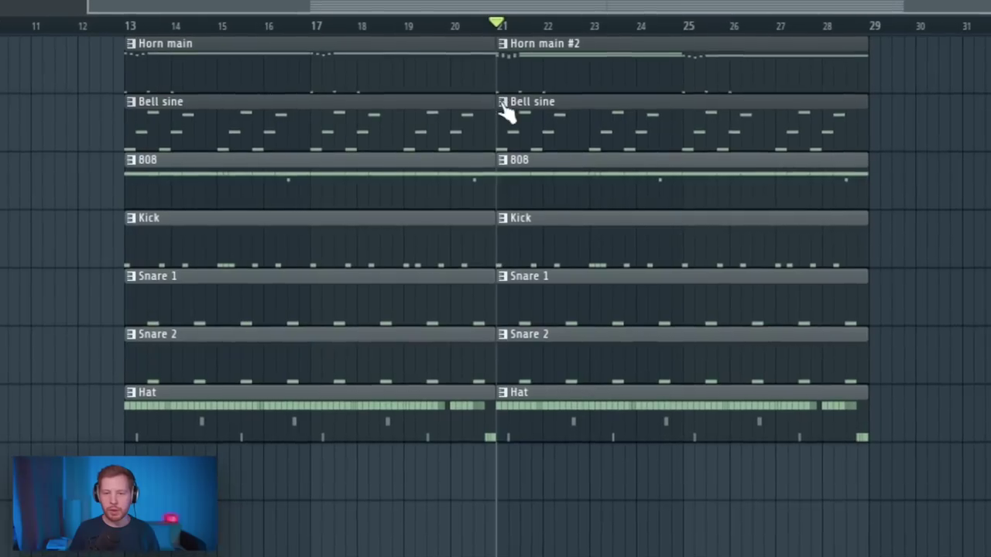
Make the Bell sine clip at bar 21 unique, open its notes and play them back
{"action": "right_click", "coordinate": [499, 95]}
{"action": "left_click", "coordinate": [554, 235]}
{"action": "double_click", "coordinate": [556, 120]}
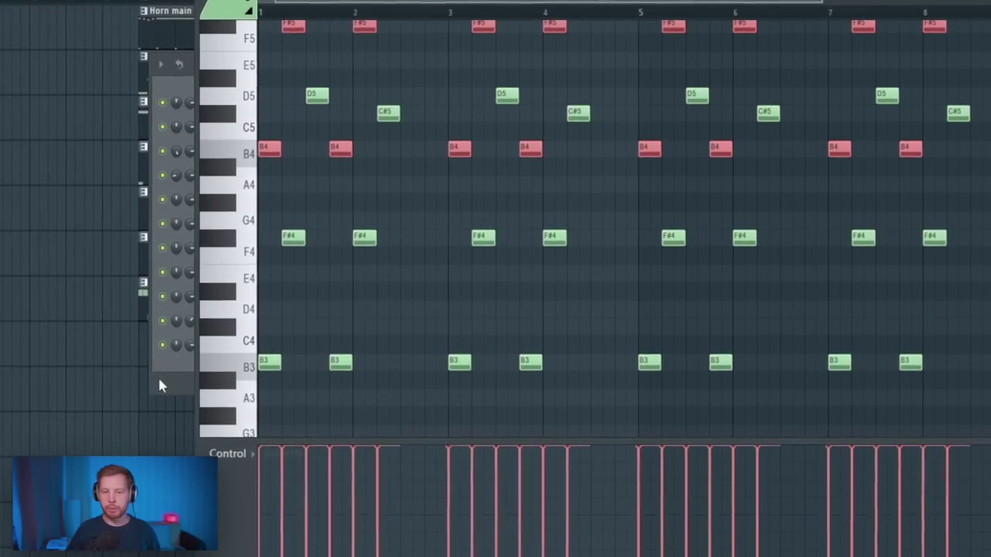
{"action": "key", "text": "space"}
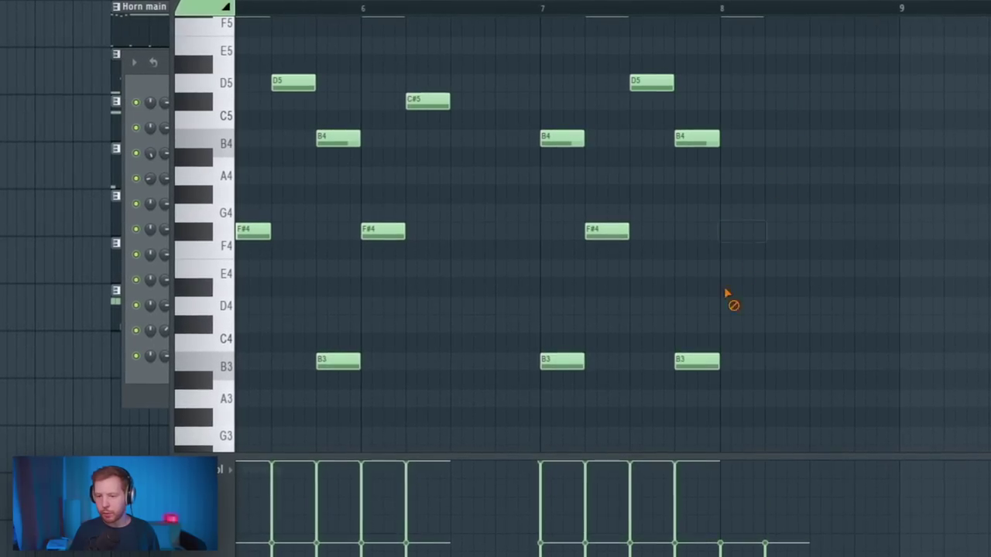
{"action": "left_click", "coordinate": [542, 14]}
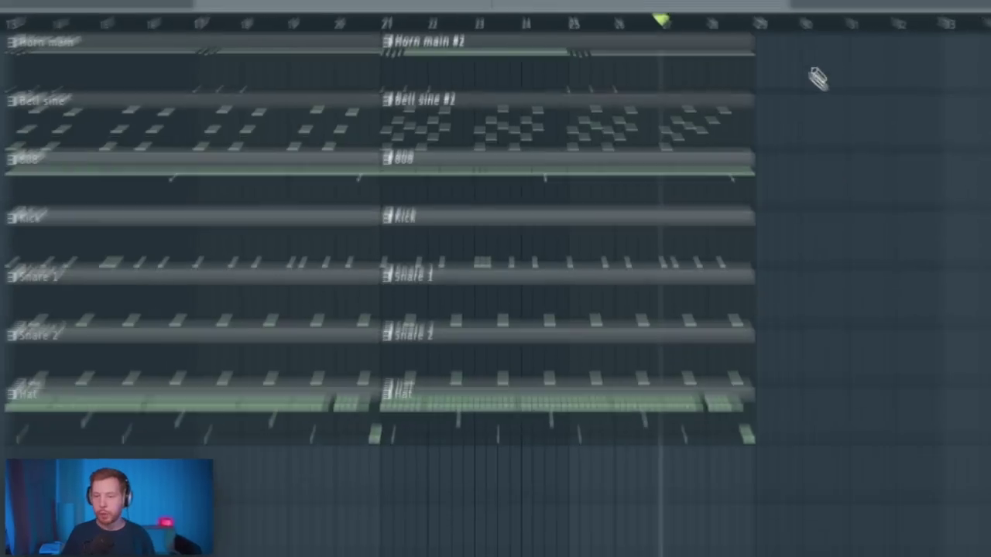
Copy the horn, bell, 808 and kick clips to bar 29 and make the Bell sine #2 copy unique
{"action": "left_click_drag", "start_coordinate": [449, 150], "coordinate": [782, 170]}
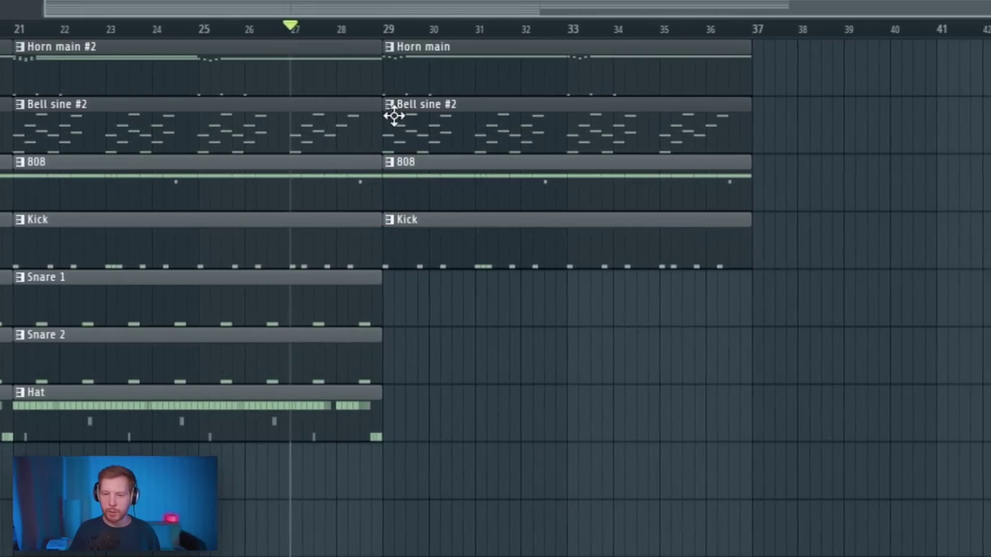
{"action": "right_click", "coordinate": [397, 115]}
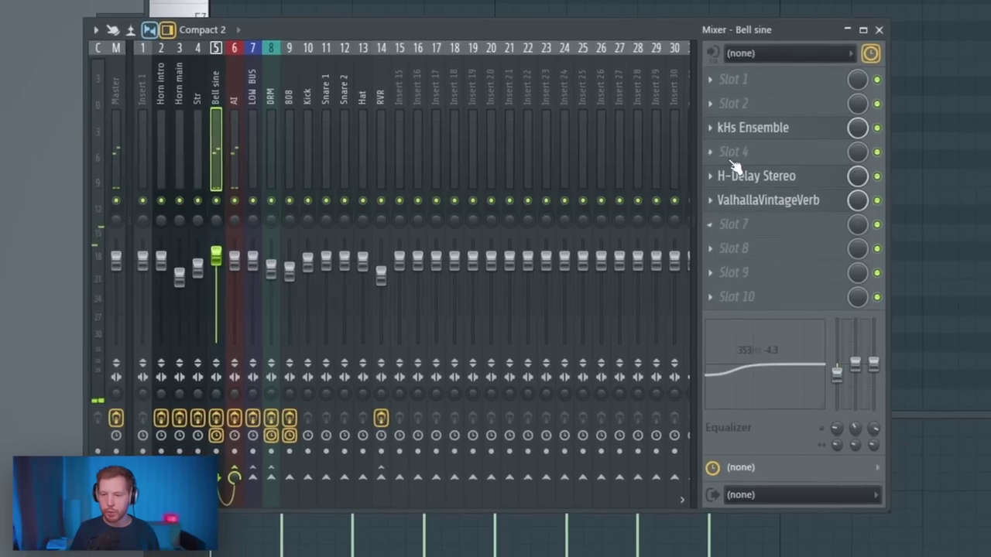
Load Flux Mini 2 in slot 4 of the Bell sine mixer track and adjust its Mix
{"action": "left_click", "coordinate": [734, 171]}
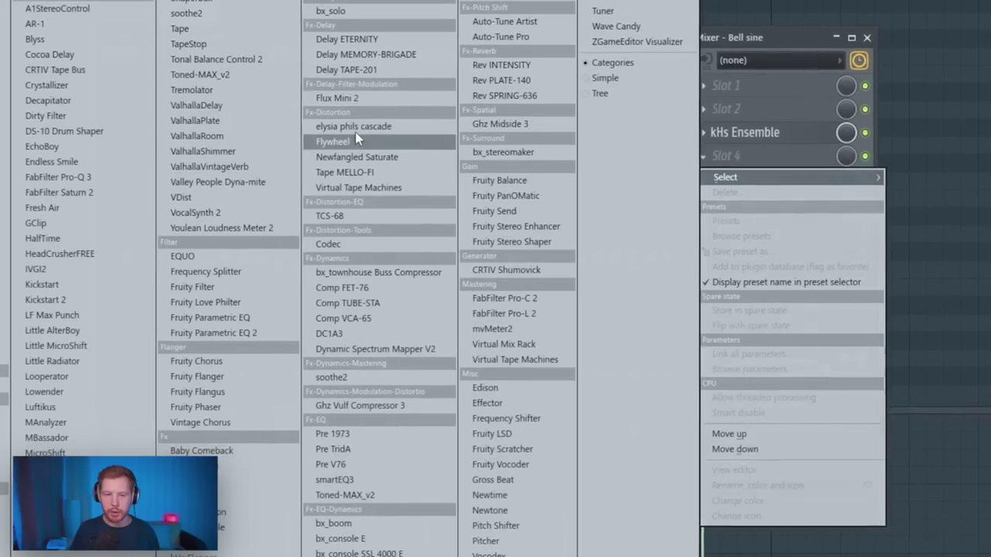
{"action": "left_click", "coordinate": [346, 109]}
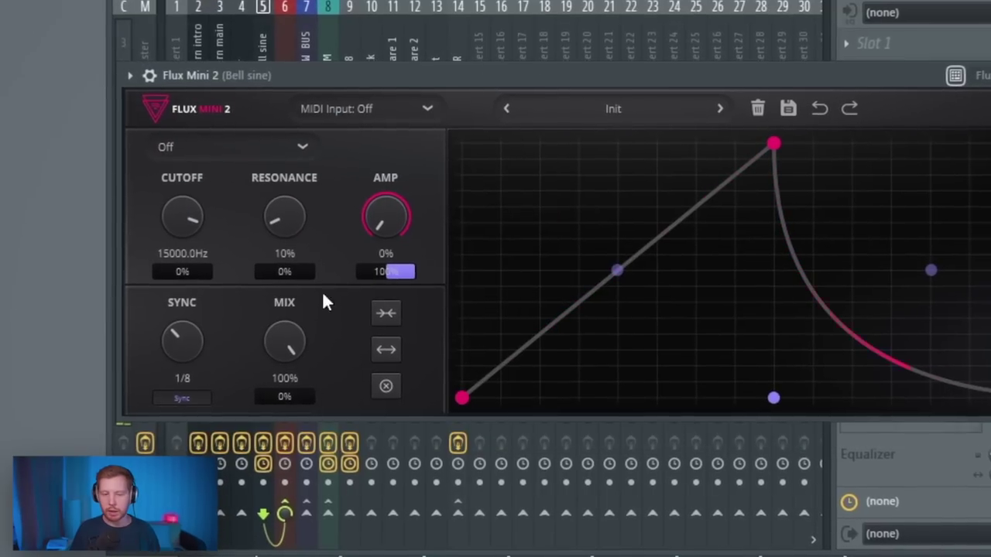
{"action": "left_click_drag", "start_coordinate": [281, 342], "coordinate": [276, 308]}
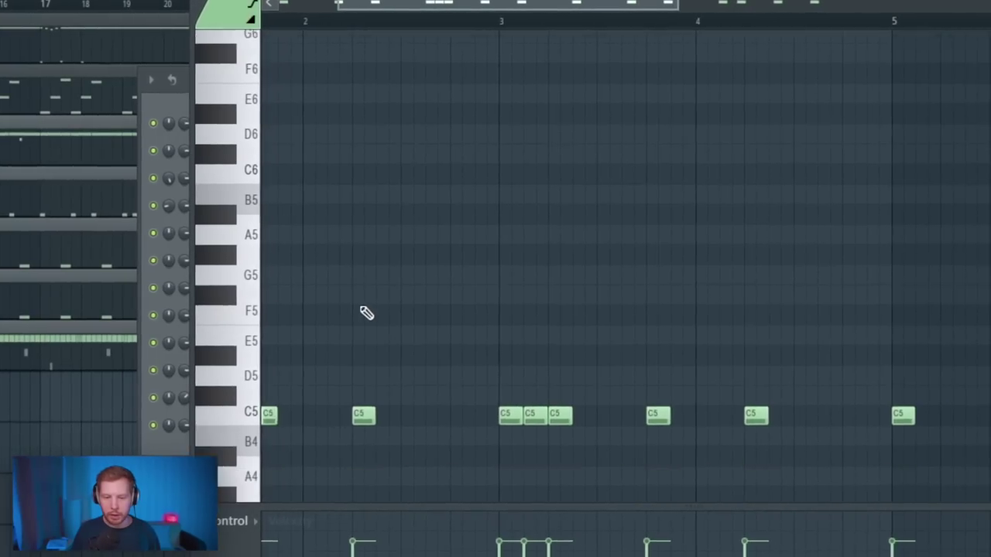
Thin out the kick pattern by deleting the C5 notes on the last beat of bars 1, 3 and 5
{"action": "scroll", "coordinate": [387, 325], "scroll_direction": "down", "scroll_amount": 3}
{"action": "scroll", "coordinate": [418, 340], "scroll_direction": "left", "scroll_amount": 2}
{"action": "right_click", "coordinate": [413, 235]}
{"action": "scroll", "coordinate": [589, 349], "scroll_direction": "down", "scroll_amount": 1}
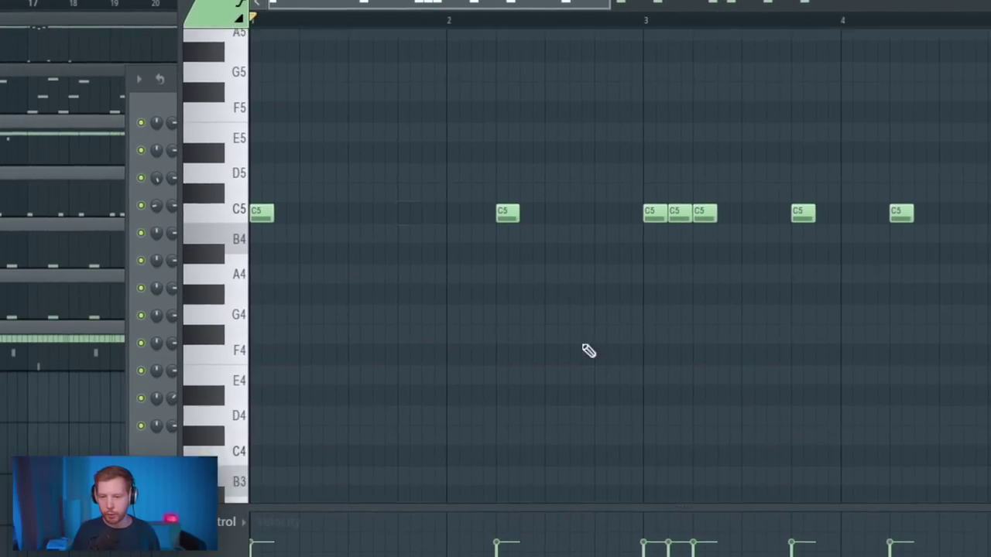
{"action": "scroll", "coordinate": [688, 267], "scroll_direction": "down", "scroll_amount": 1}
{"action": "left_click_drag", "start_coordinate": [782, 271], "coordinate": [645, 410]}
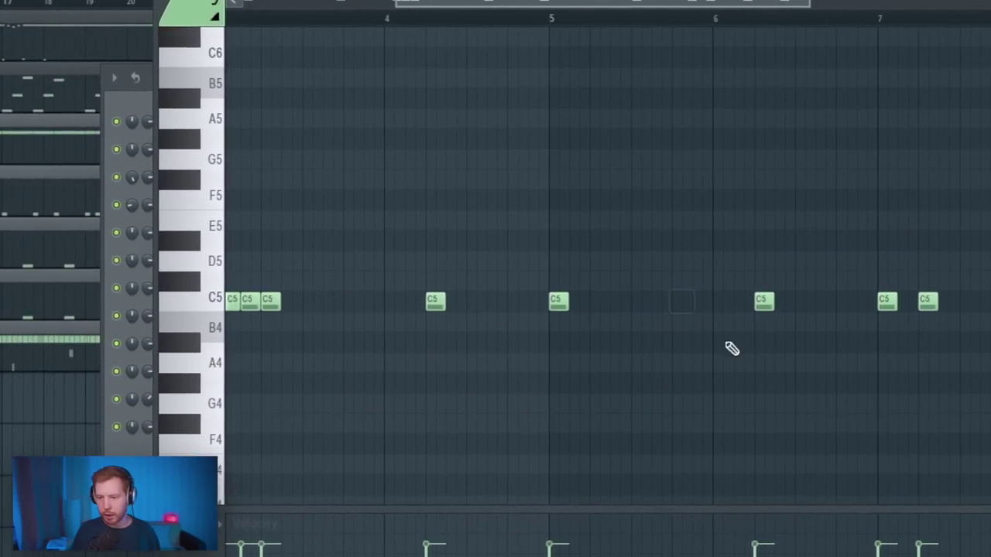
{"action": "left_click_drag", "start_coordinate": [913, 317], "coordinate": [649, 357]}
{"action": "scroll", "coordinate": [649, 357], "scroll_direction": "up", "scroll_amount": 2}
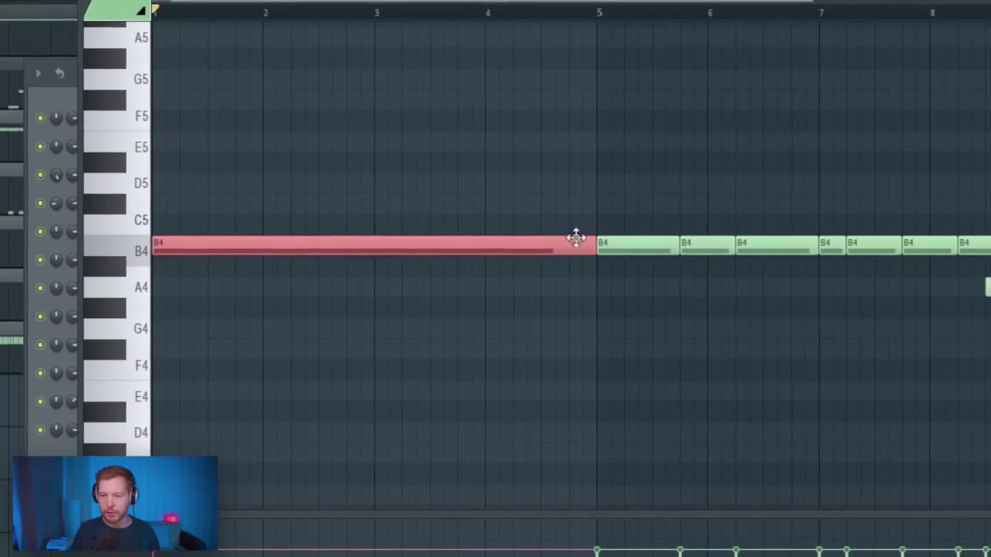
Simplify the 808 pattern from bar 5 onward into longer sustained B4 notes
{"action": "left_click_drag", "start_coordinate": [747, 356], "coordinate": [591, 366]}
{"action": "mouse_move", "coordinate": [757, 257]}
{"action": "left_mouse_down"}
{"action": "mouse_move", "coordinate": [571, 258]}
{"action": "mouse_move", "coordinate": [740, 266]}
{"action": "left_mouse_up"}
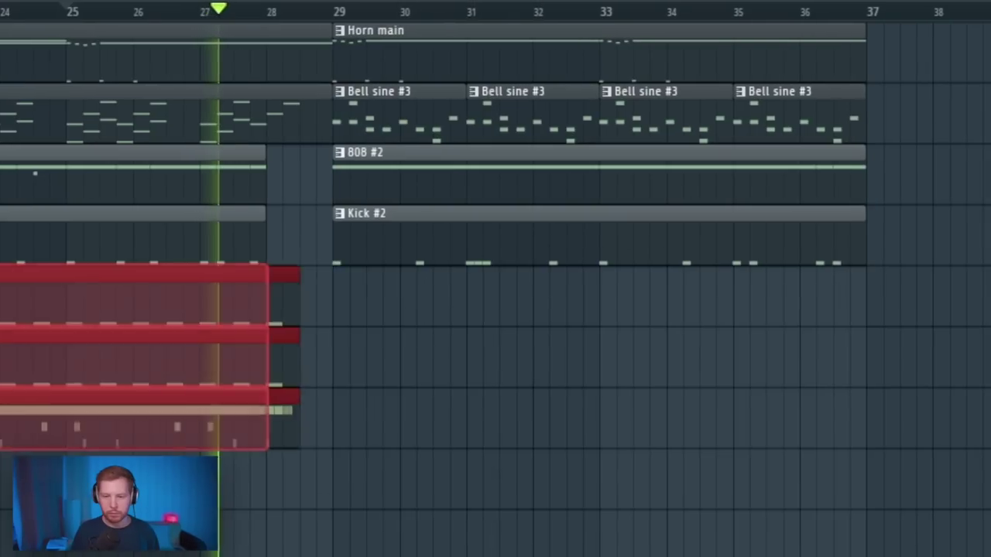
Duplicate the selected Snare 1, Snare 2 and Hat clips to bar 29 and extend them to bar 37
{"action": "key", "text": "ctrl+b"}
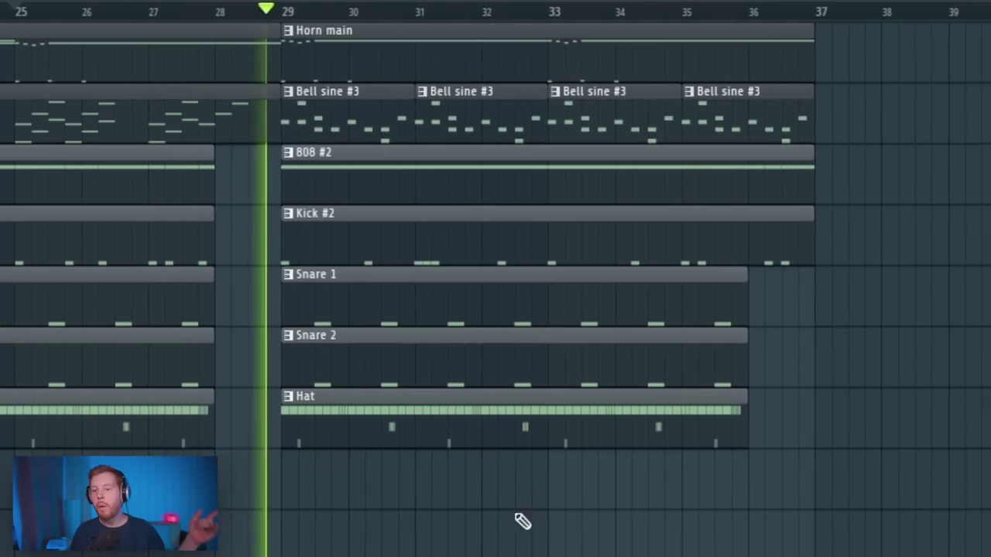
{"action": "left_click_drag", "start_coordinate": [770, 296], "coordinate": [771, 449]}
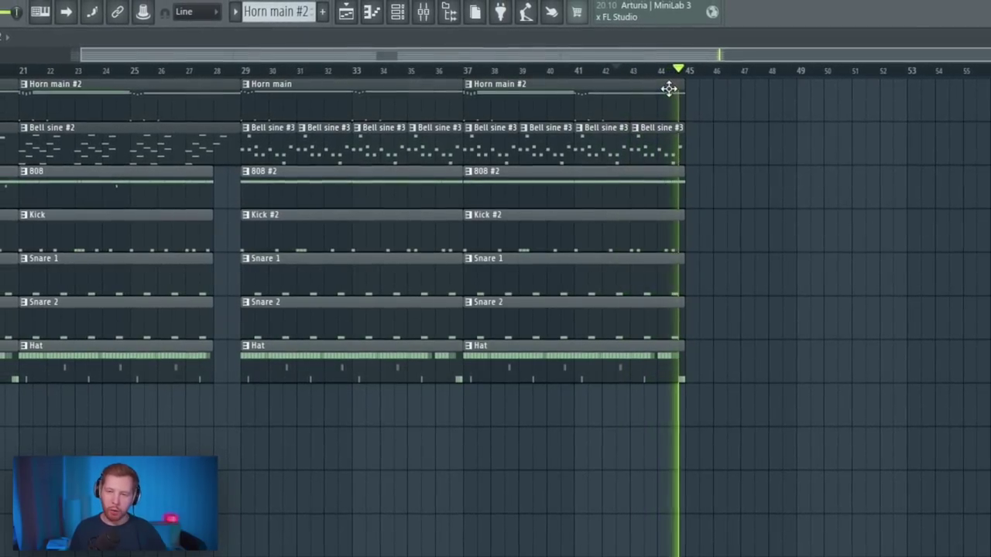
Open the mixer's Master track and load an effect plugin in slot 3
{"action": "left_click", "coordinate": [422, 9]}
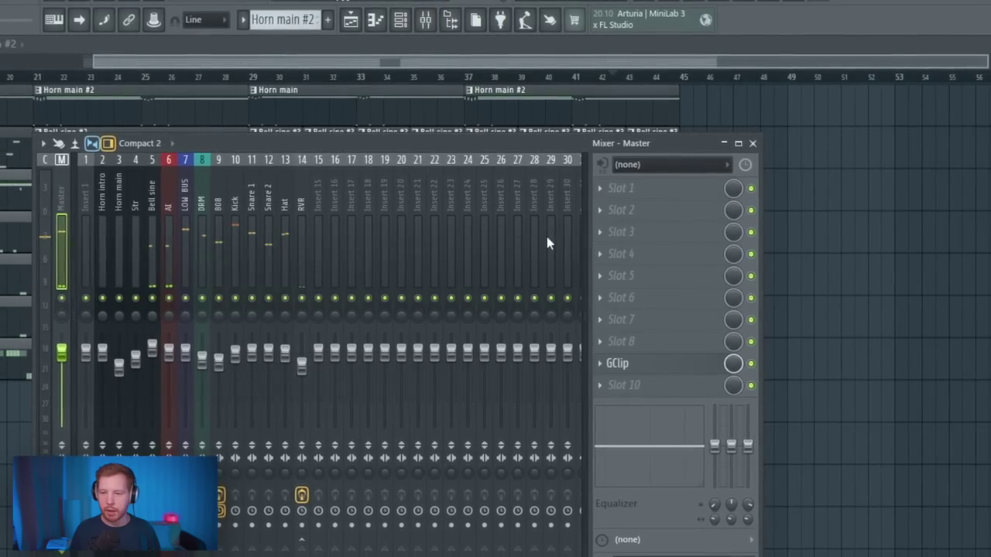
{"action": "left_click", "coordinate": [621, 231]}
{"action": "left_click", "coordinate": [274, 15]}
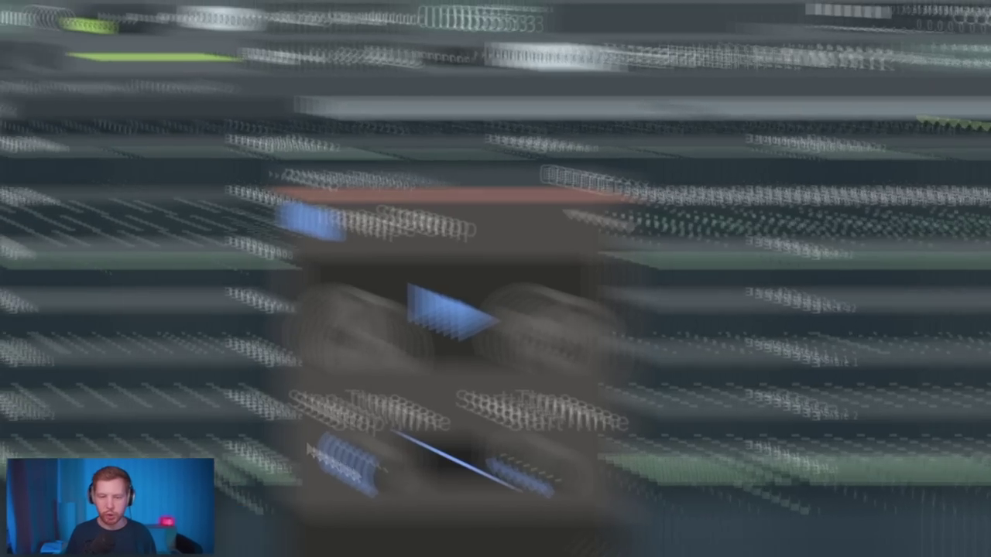
Set Tape Stop's Start Time to its minimum and create an automation clip for its Play switch on the Master track
{"action": "scroll", "coordinate": [412, 493], "scroll_direction": "up", "scroll_amount": 5}
{"action": "left_click_drag", "start_coordinate": [591, 496], "coordinate": [592, 542]}
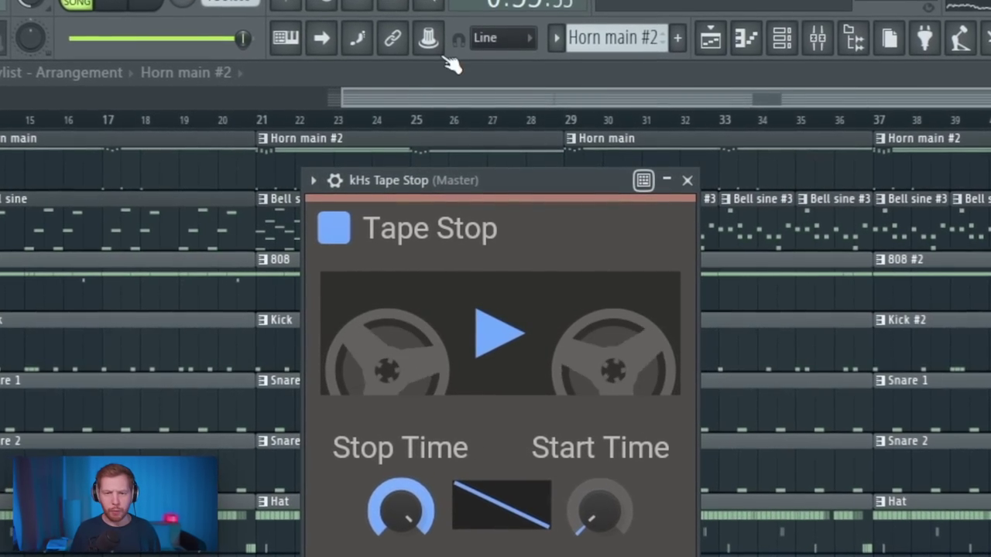
{"action": "left_click", "coordinate": [429, 41]}
{"action": "left_click", "coordinate": [497, 331]}
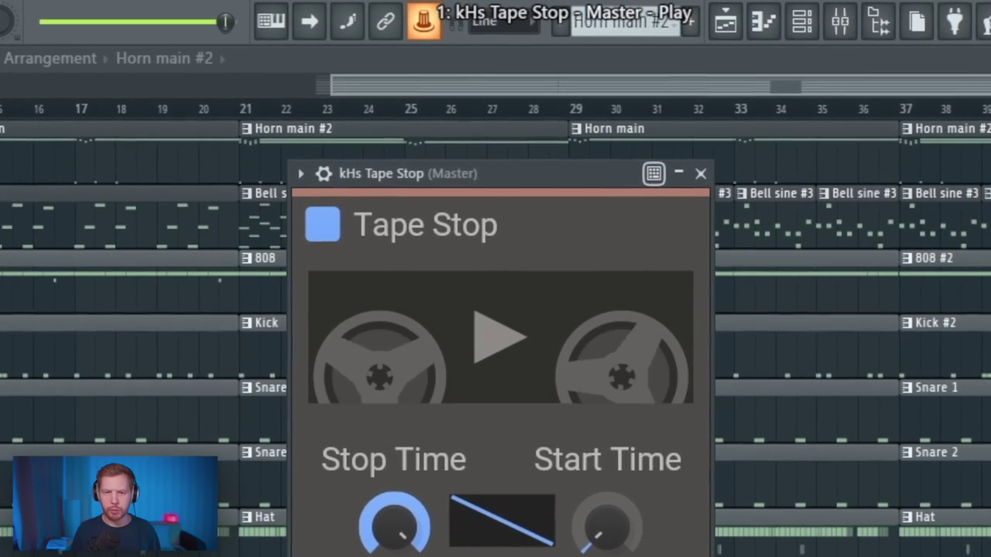
{"action": "left_click", "coordinate": [424, 25]}
{"action": "left_click", "coordinate": [511, 145]}
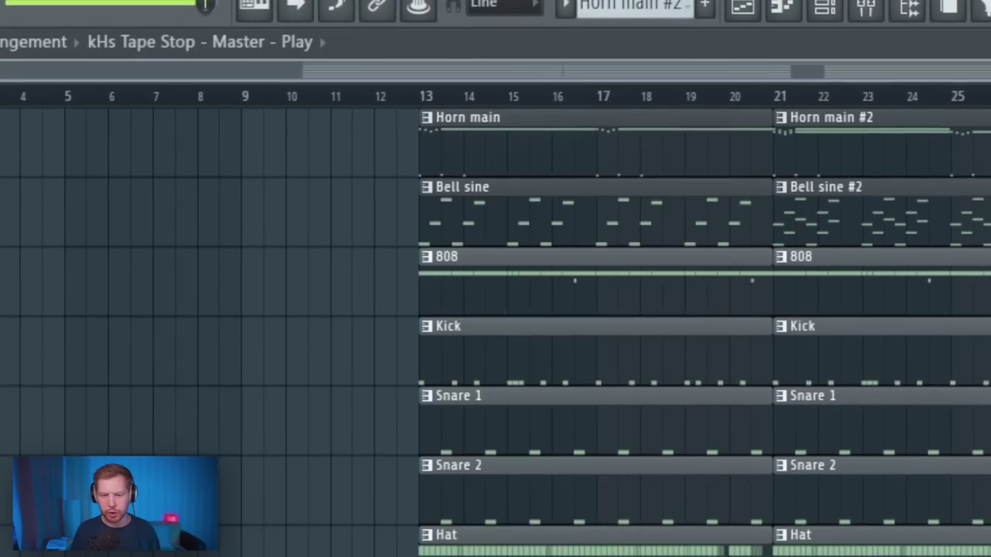
Shape the Tape Stop automation clip with an abrupt drop to zero shortly before the 808 #2 section ends and an instant return after it
{"action": "scroll", "coordinate": [668, 418], "scroll_direction": "down", "scroll_amount": 2}
{"action": "scroll", "coordinate": [697, 465], "scroll_direction": "up", "scroll_amount": 3}
{"action": "scroll", "coordinate": [870, 461], "scroll_direction": "up", "scroll_amount": 3}
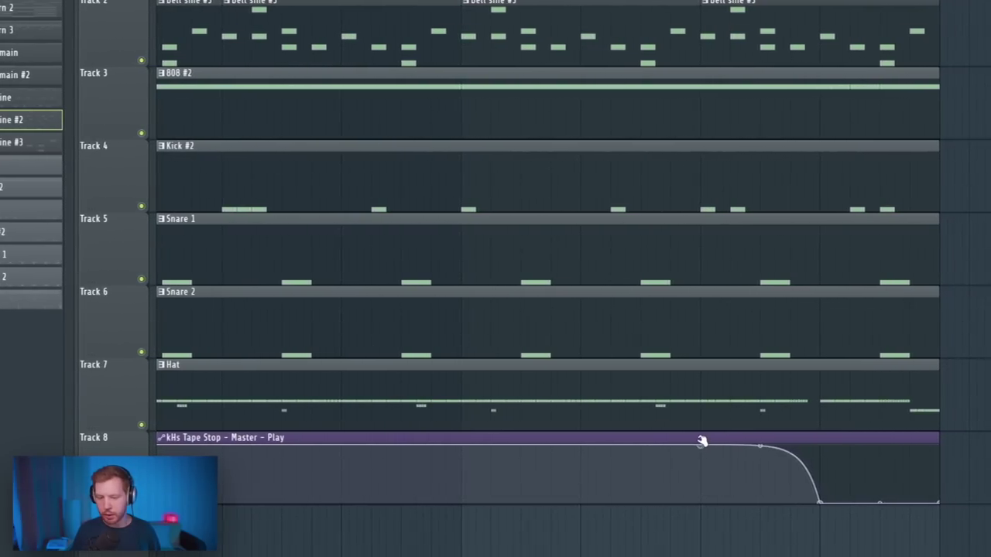
{"action": "left_click_drag", "start_coordinate": [630, 447], "coordinate": [522, 527]}
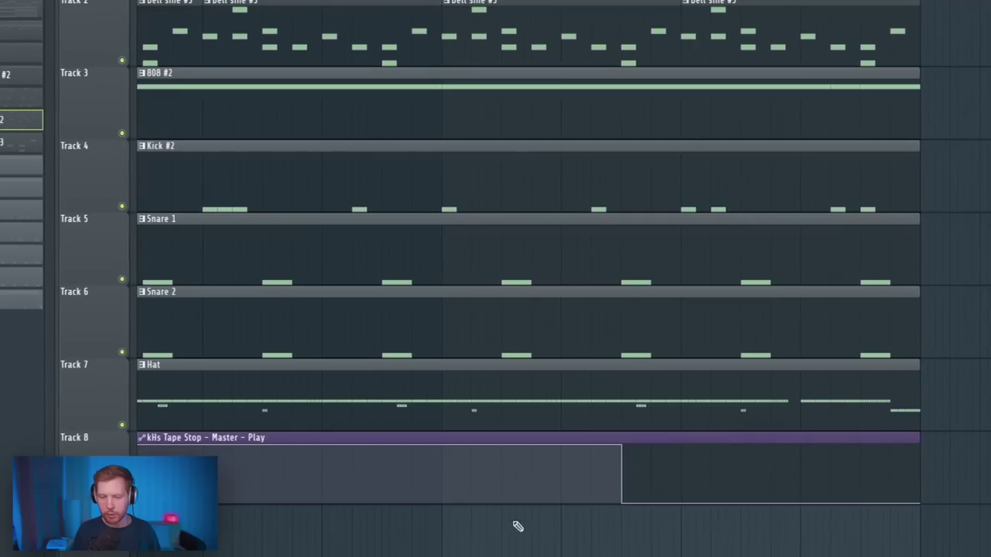
{"action": "scroll", "coordinate": [973, 489], "scroll_direction": "down", "scroll_amount": 2}
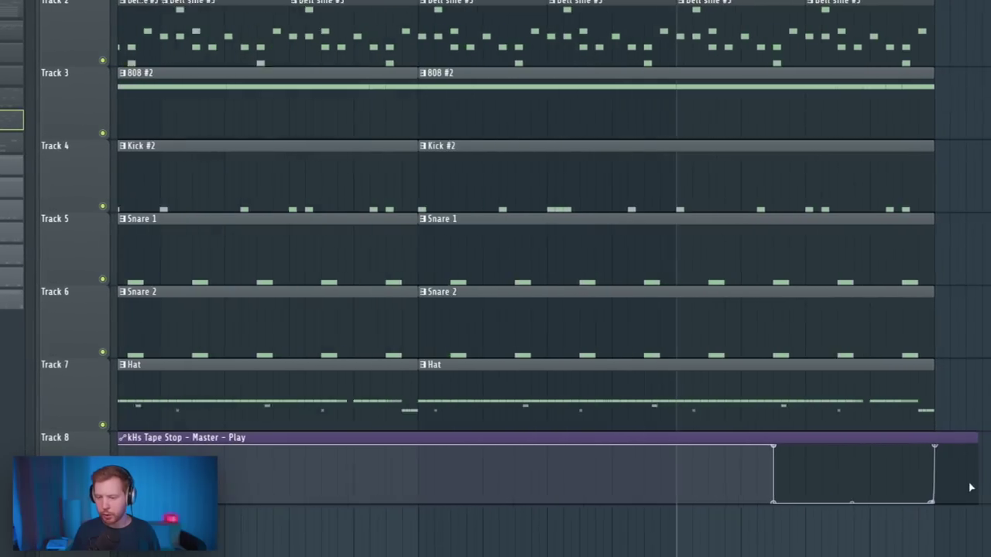
{"action": "scroll", "coordinate": [979, 447], "scroll_direction": "down", "scroll_amount": 3}
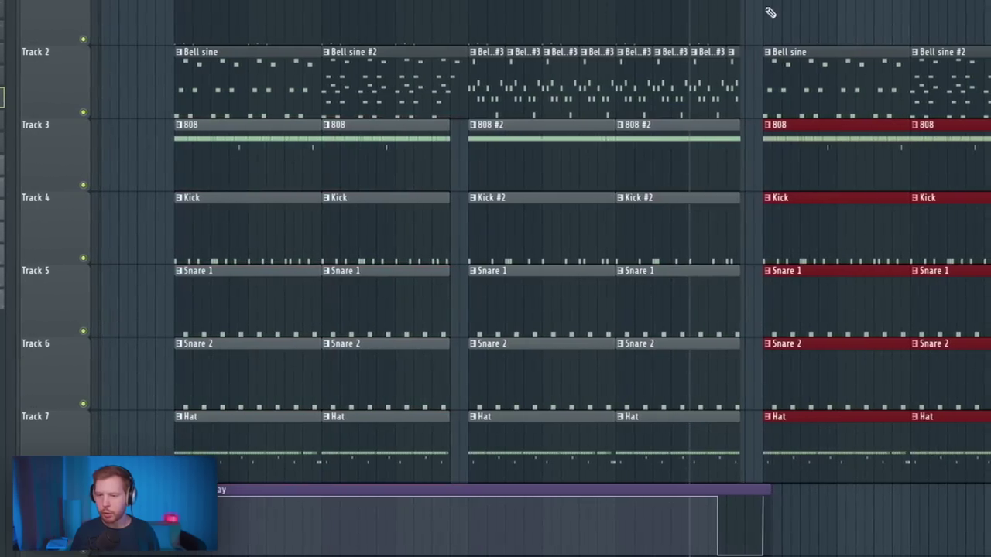
{"action": "key", "text": "space"}
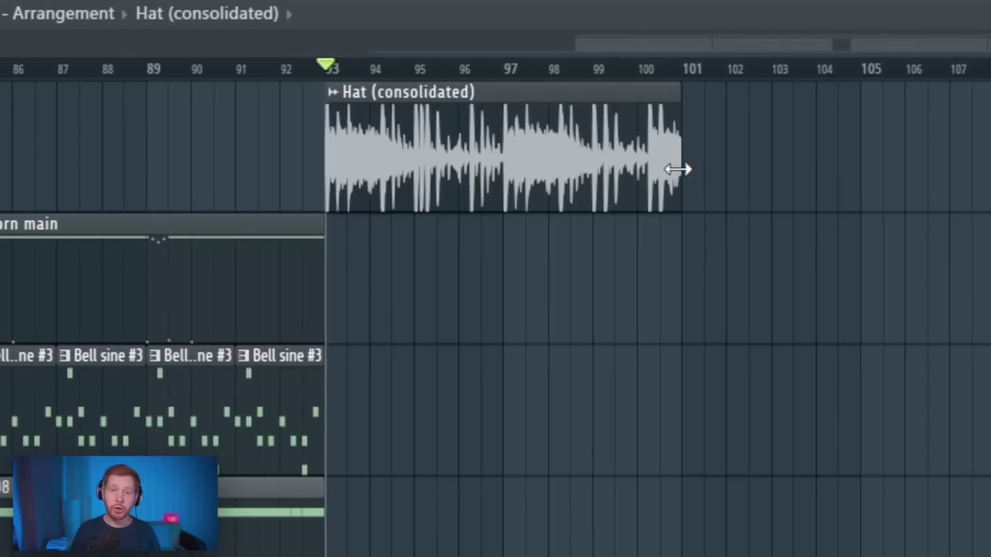
Stretch the Hat (consolidated) audio clip on Track 1 so that it ends at bar 105, and play it back
{"action": "left_click_drag", "start_coordinate": [806, 159], "coordinate": [832, 158]}
{"action": "key", "text": "space"}
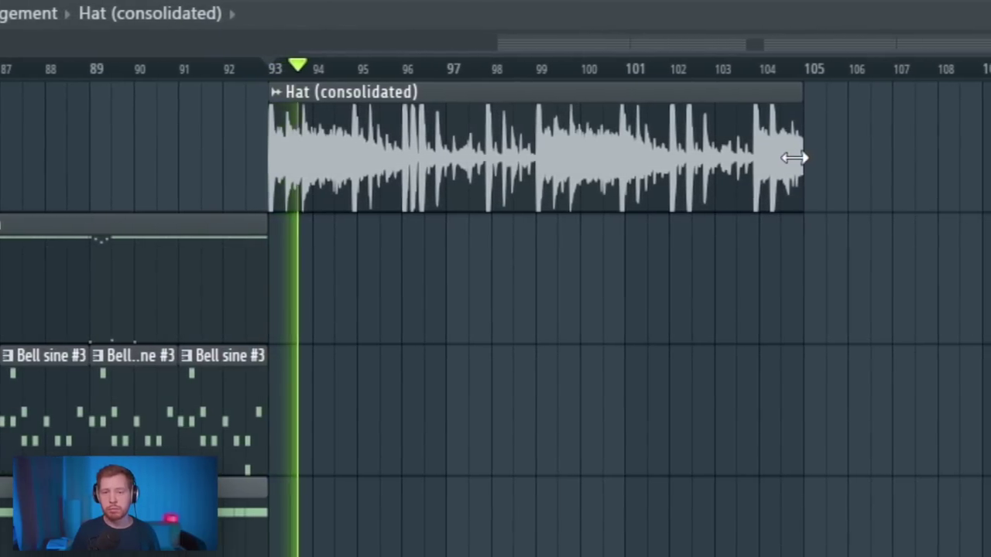
{"action": "key", "text": "space"}
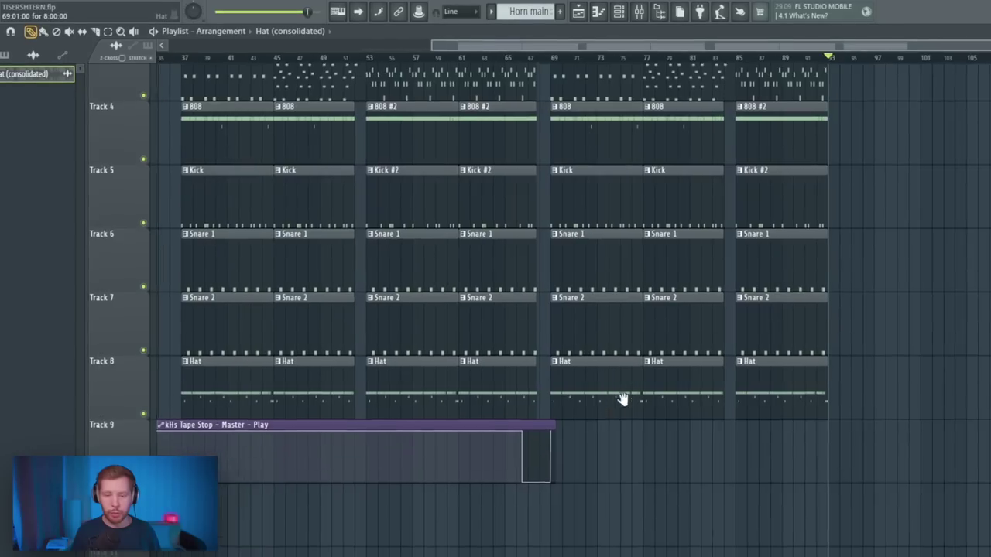
Extend the Tape Stop automation clip on Track 9 past the end of the arrangement and play the stretched audio clip
{"action": "scroll", "coordinate": [622, 401], "scroll_direction": "down", "scroll_amount": 2}
{"action": "left_click_drag", "start_coordinate": [807, 394], "coordinate": [990, 394]}
{"action": "scroll", "coordinate": [990, 402], "scroll_direction": "up", "scroll_amount": 3}
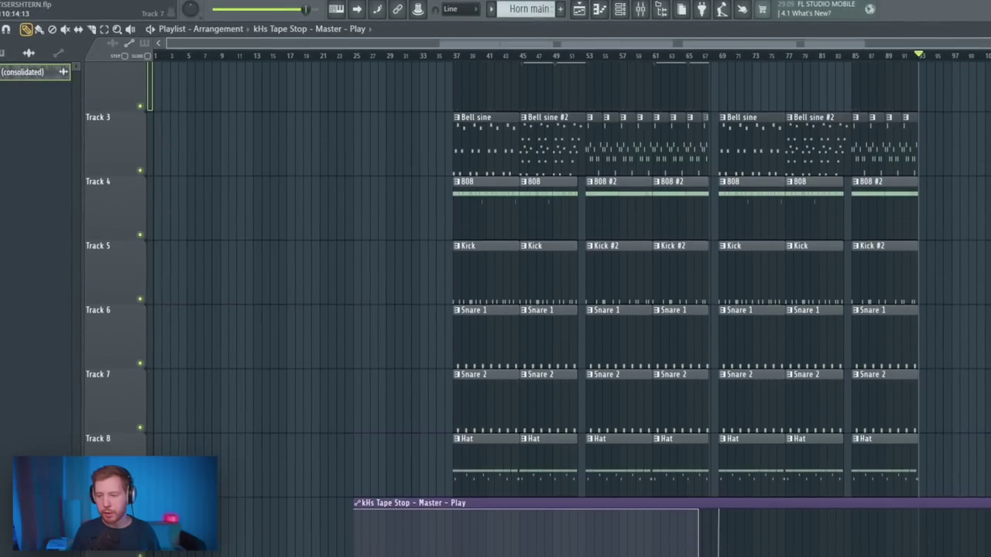
{"action": "scroll", "coordinate": [781, 441], "scroll_direction": "right", "scroll_amount": 3}
{"action": "scroll", "coordinate": [917, 472], "scroll_direction": "up", "scroll_amount": 4}
{"action": "scroll", "coordinate": [918, 472], "scroll_direction": "right", "scroll_amount": 4}
{"action": "scroll", "coordinate": [917, 472], "scroll_direction": "down", "scroll_amount": 2}
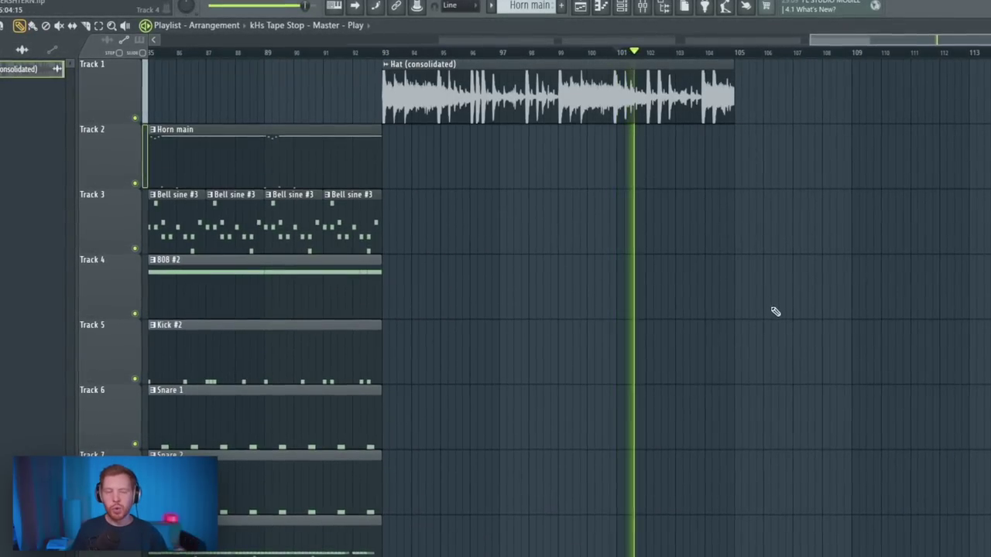
Place a low C1 note at bar 1 and a G1 note just before bar 2 in the Horn intro pattern, and play them
{"action": "scroll", "coordinate": [775, 311], "scroll_direction": "up", "scroll_amount": 3}
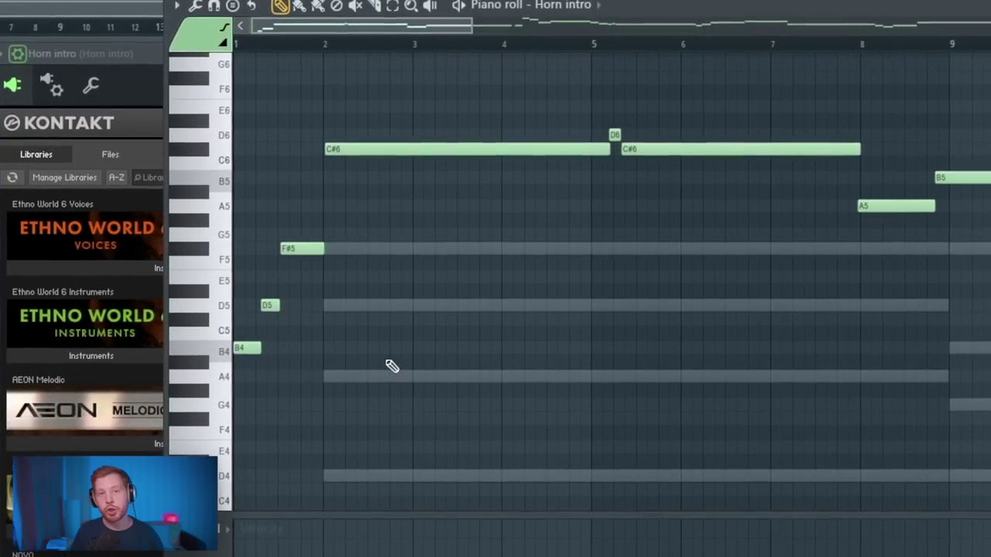
{"action": "scroll", "coordinate": [340, 232], "scroll_direction": "down", "scroll_amount": 10}
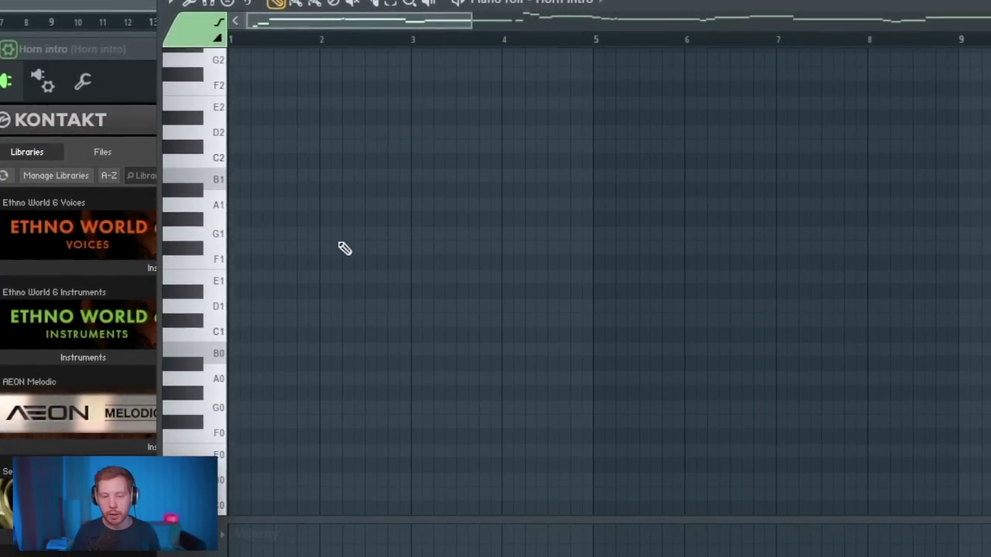
{"action": "left_click", "coordinate": [232, 337]}
{"action": "mouse_move", "coordinate": [313, 291]}
{"action": "left_mouse_down"}
{"action": "mouse_move", "coordinate": [350, 261]}
{"action": "mouse_move", "coordinate": [352, 229]}
{"action": "mouse_move", "coordinate": [327, 230]}
{"action": "left_mouse_up"}
{"action": "key", "text": "space"}
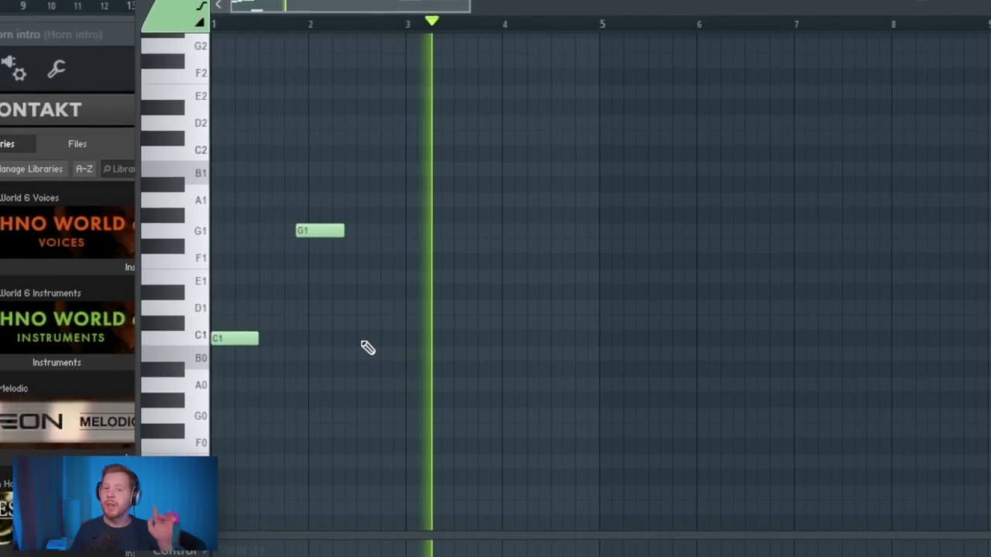
Delete the low G1 note from the Horn intro pattern and restart playback
{"action": "key", "text": "space"}
{"action": "right_click", "coordinate": [321, 231]}
{"action": "key", "text": "space"}
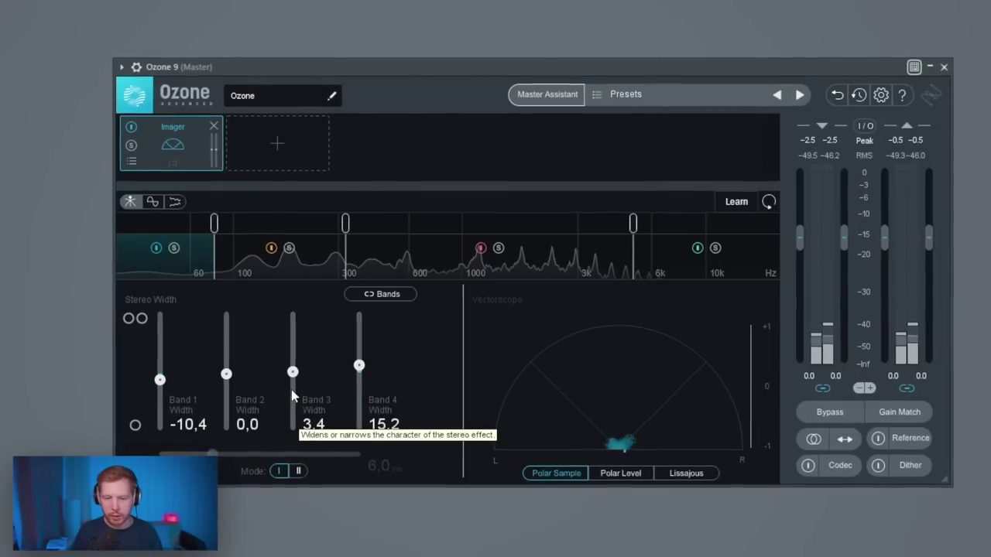
Widen the upper bands in Ozone 9's Imager, setting Band 3 width to 29.1 and Band 4 width to 16.5
{"action": "left_click_drag", "start_coordinate": [293, 374], "coordinate": [291, 367]}
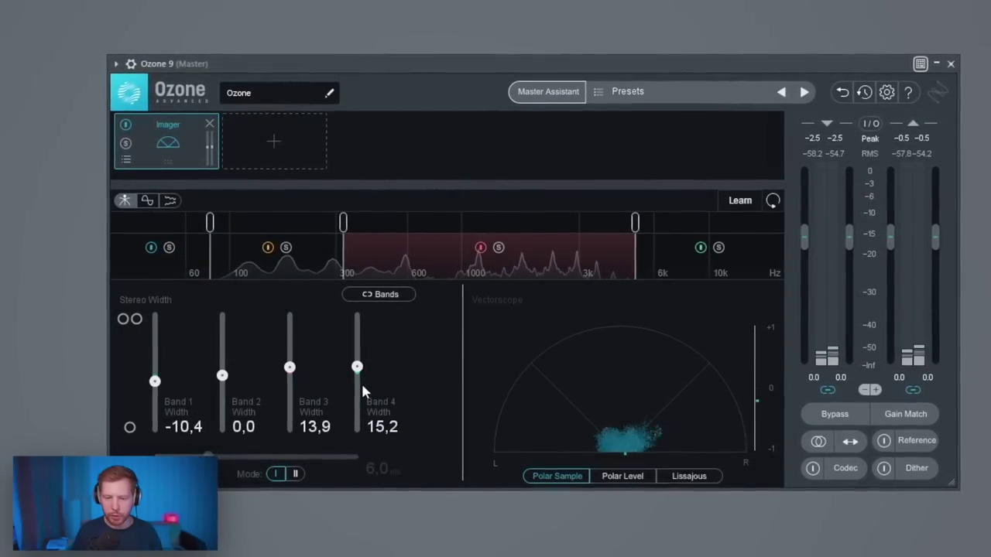
{"action": "left_click_drag", "start_coordinate": [357, 367], "coordinate": [361, 356]}
{"action": "left_click_drag", "start_coordinate": [292, 370], "coordinate": [293, 367]}
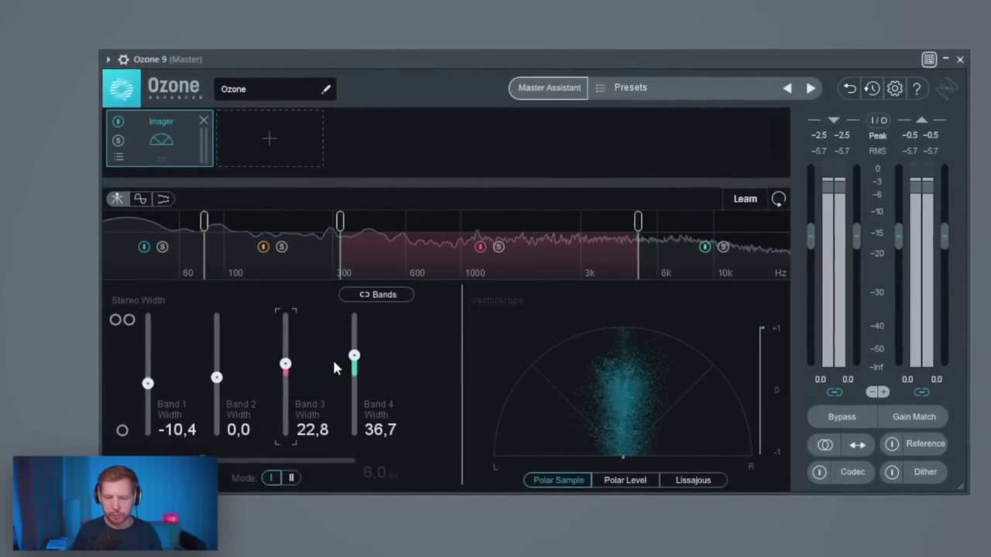
{"action": "left_click_drag", "start_coordinate": [354, 356], "coordinate": [354, 367]}
{"action": "left_click_drag", "start_coordinate": [286, 365], "coordinate": [285, 361]}
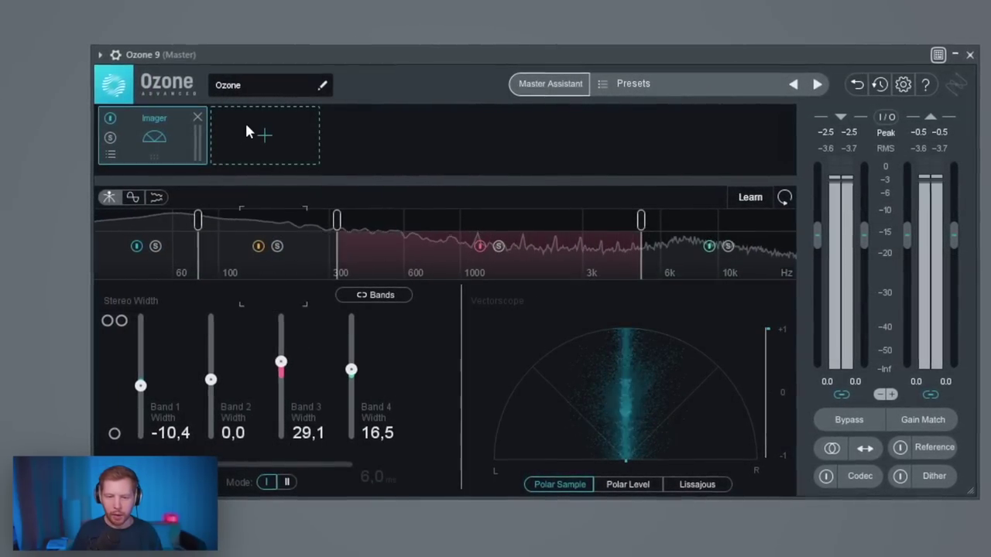
Add an Exciter module to Ozone 9 on the Master and load its Gentle Tape preset
{"action": "left_click", "coordinate": [263, 134]}
{"action": "left_click", "coordinate": [259, 251]}
{"action": "left_click", "coordinate": [219, 153]}
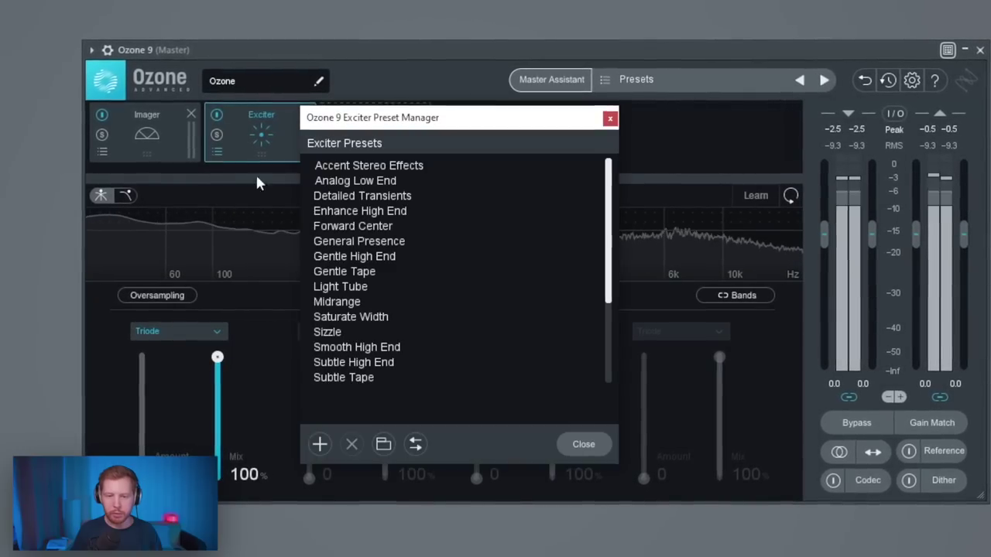
{"action": "left_click", "coordinate": [345, 272]}
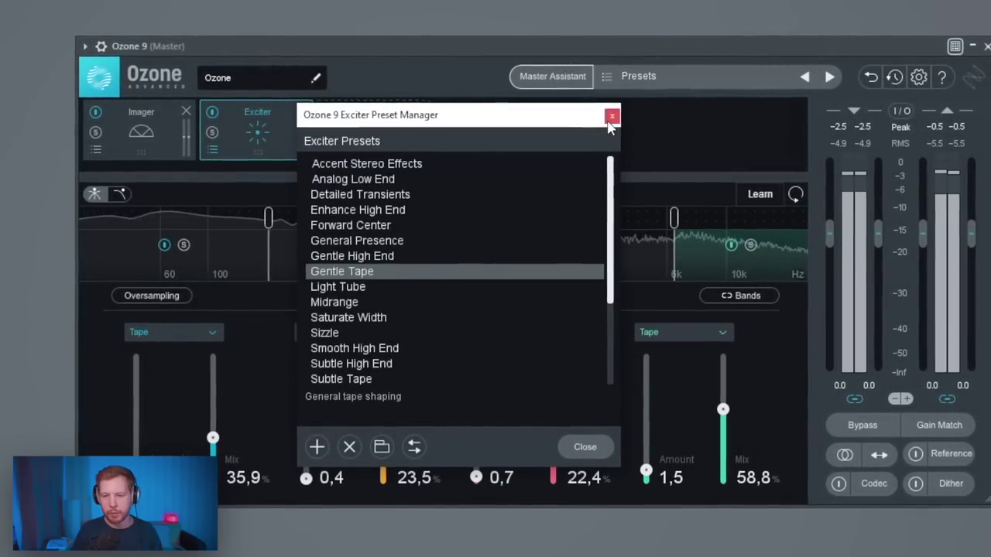
{"action": "left_click", "coordinate": [611, 117]}
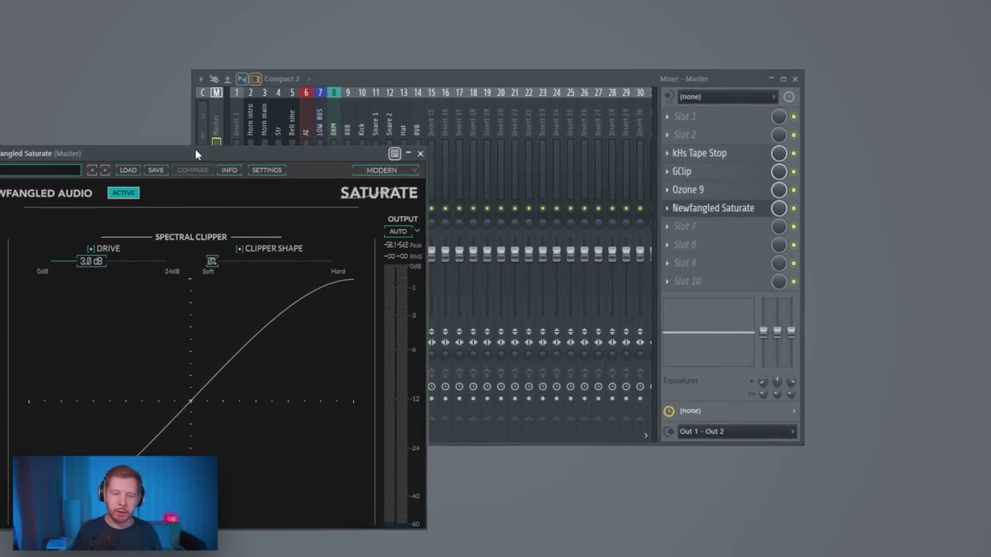
Set the clipper shape of the Master's Newfangled Saturate to 100% and adjust its drive around 6.9 dB
{"action": "left_click_drag", "start_coordinate": [209, 155], "coordinate": [444, 113]}
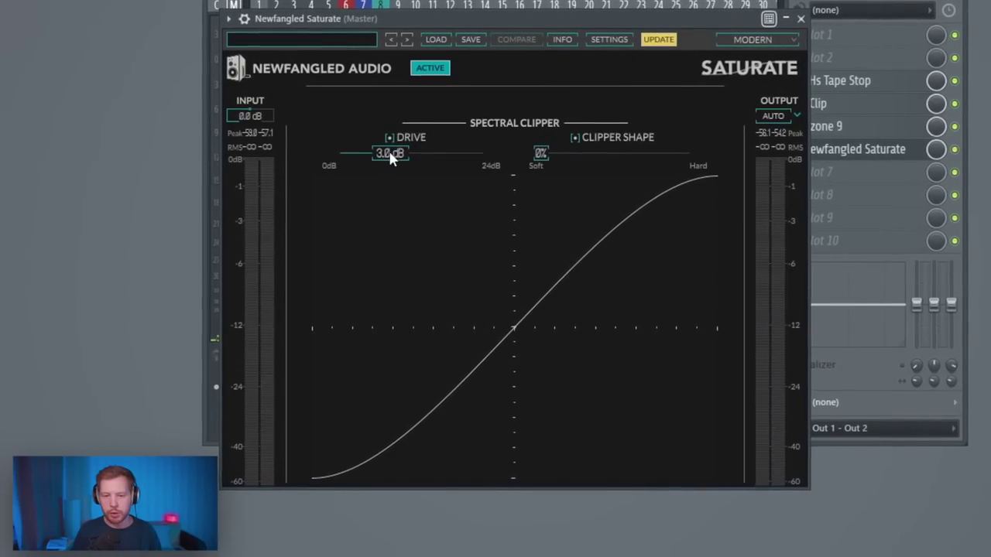
{"action": "mouse_move", "coordinate": [393, 155]}
{"action": "left_mouse_down"}
{"action": "mouse_move", "coordinate": [511, 78]}
{"action": "mouse_move", "coordinate": [513, 20]}
{"action": "mouse_move", "coordinate": [526, 22]}
{"action": "mouse_move", "coordinate": [442, 155]}
{"action": "mouse_move", "coordinate": [393, 158]}
{"action": "left_mouse_up"}
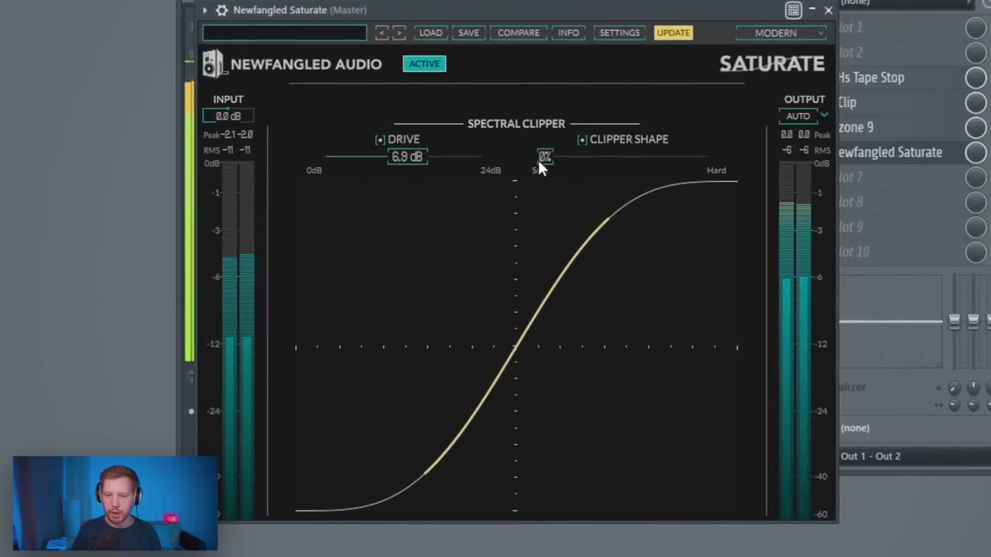
{"action": "left_click_drag", "start_coordinate": [539, 161], "coordinate": [722, 160]}
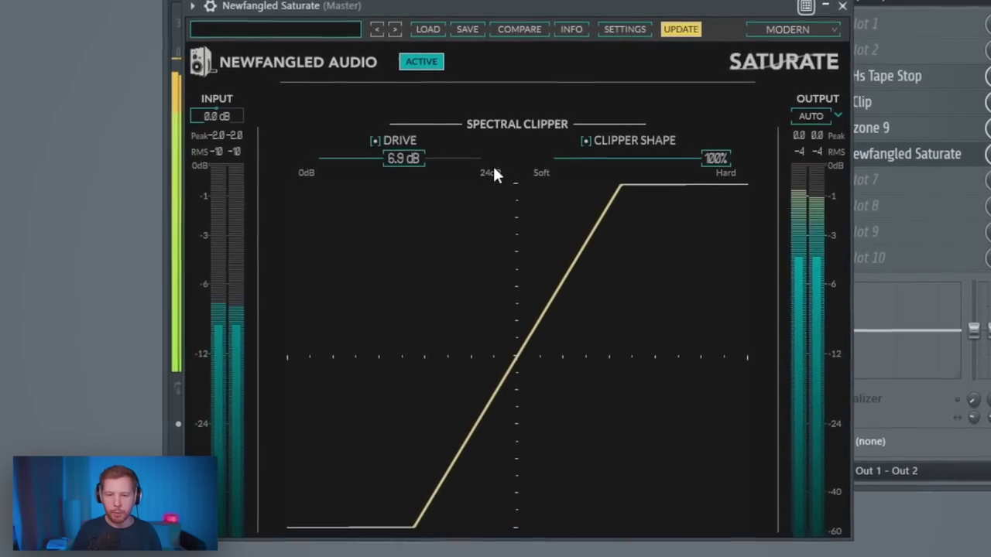
{"action": "left_click_drag", "start_coordinate": [416, 158], "coordinate": [429, 166]}
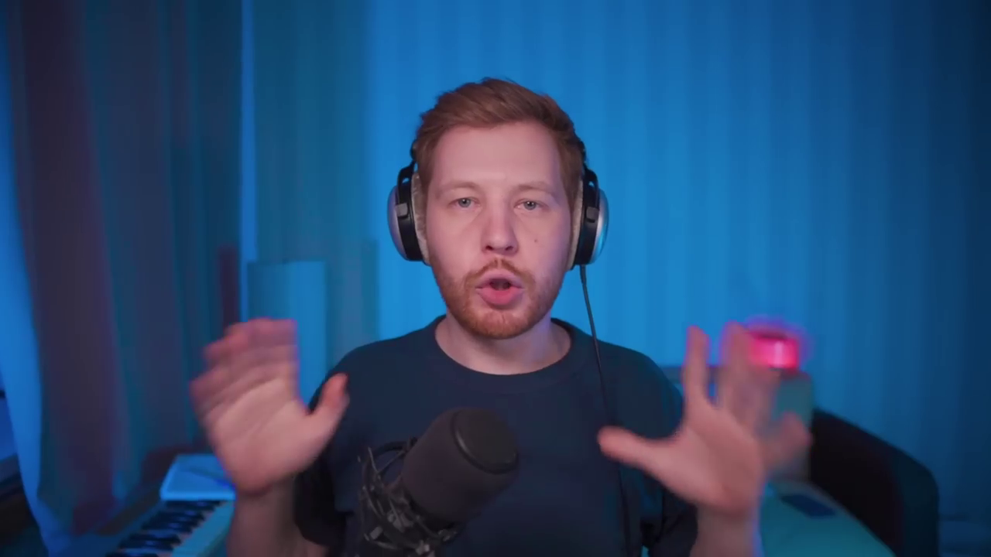